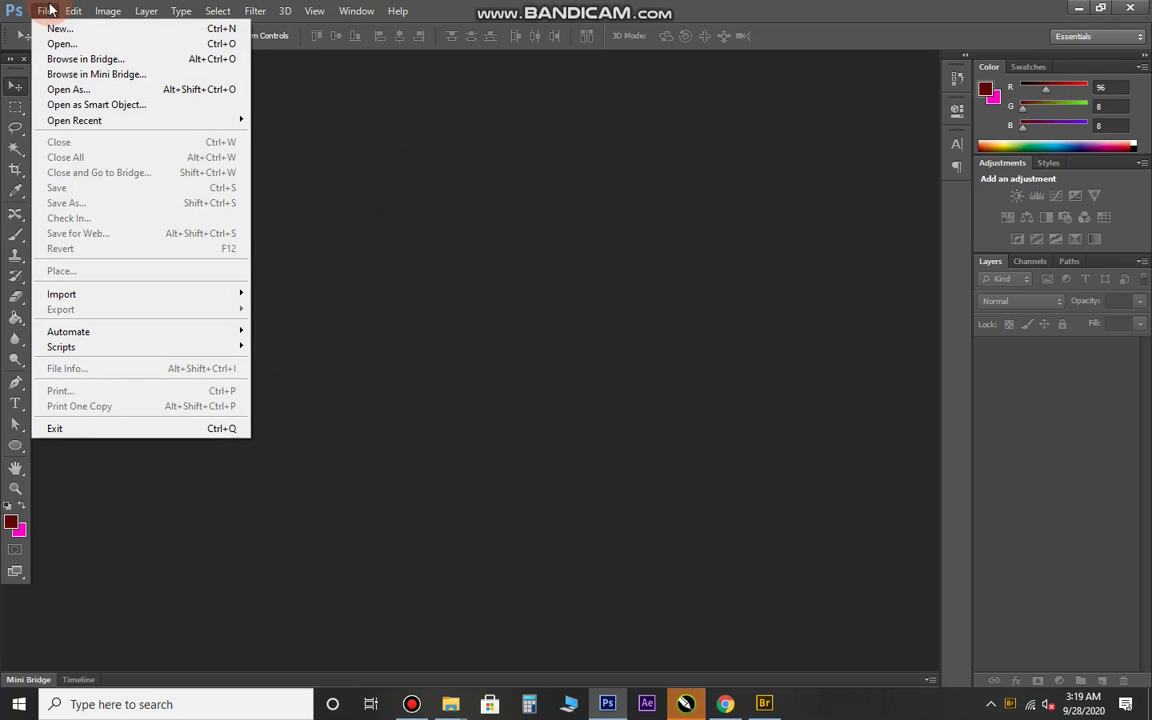
Create a new white 6 × 3 inch, 1300 ppi CMYK document and begin unlocking its background.
click(55, 28)
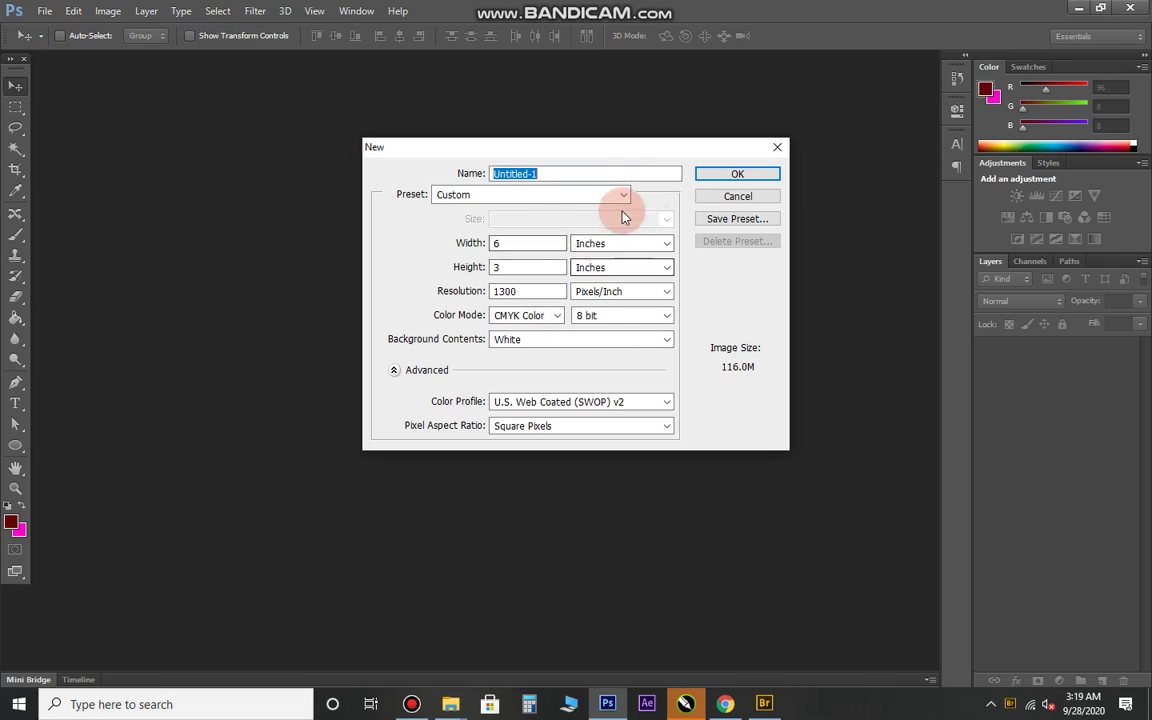
click(716, 174)
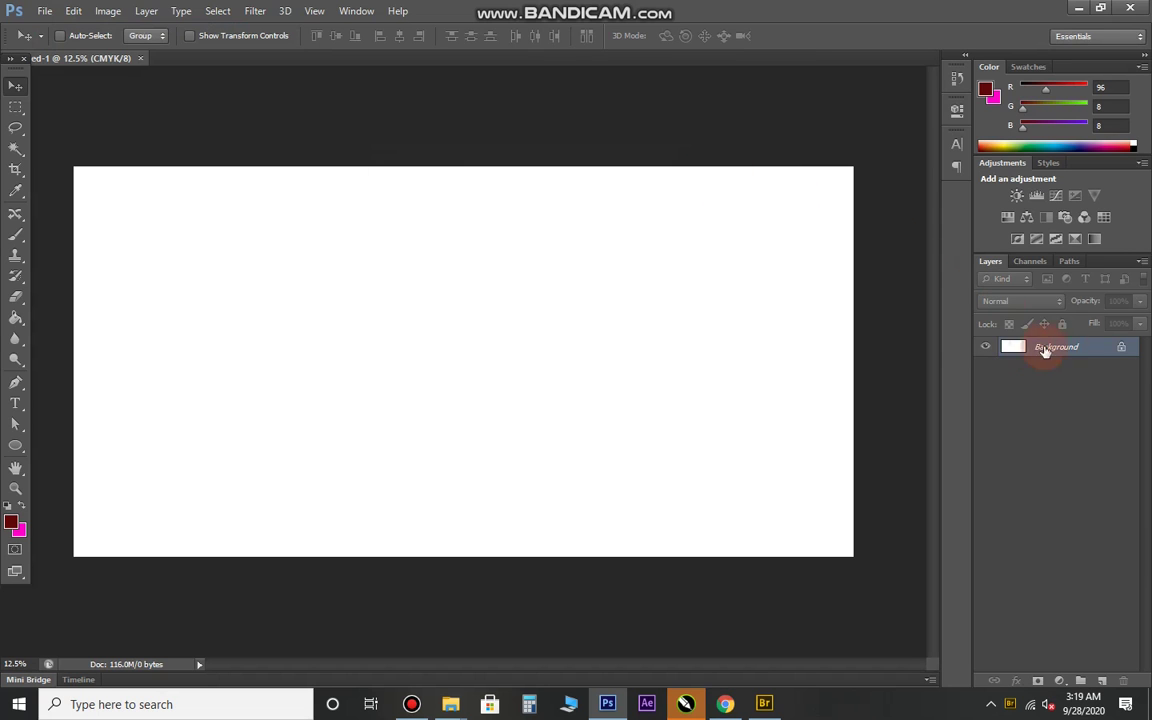
double_click(1121, 349)
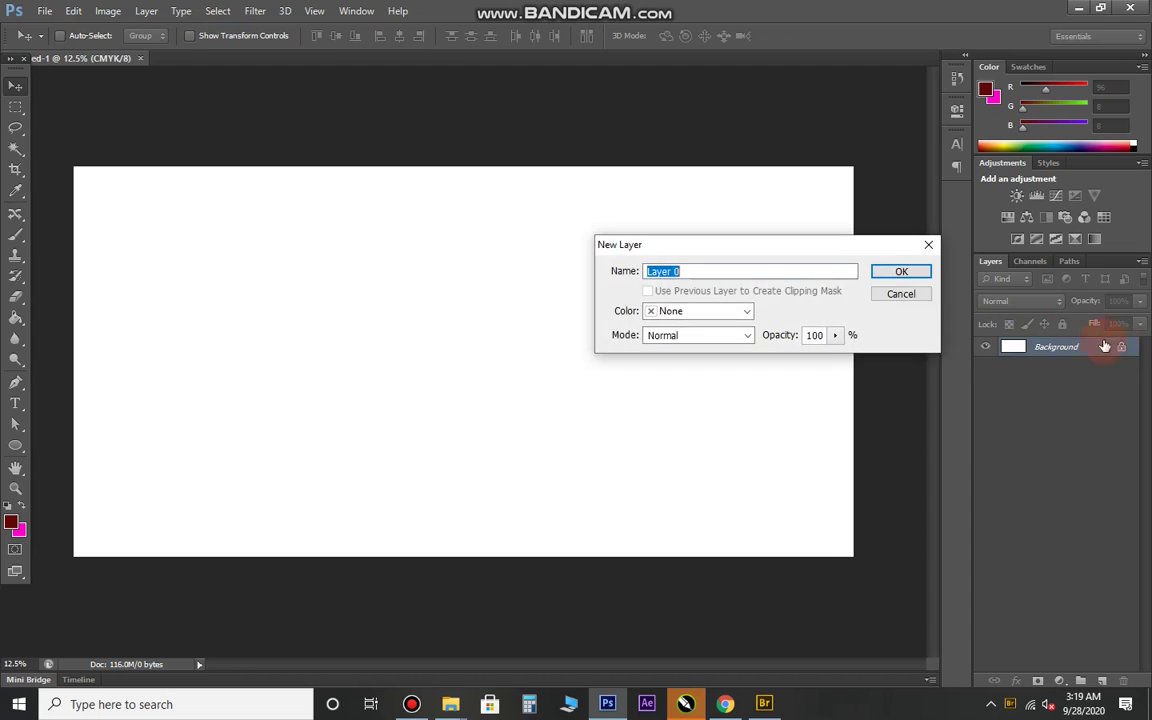
Convert the background to Layer 0 and Alt-drag the dark red circle into a row of four.
click(890, 268)
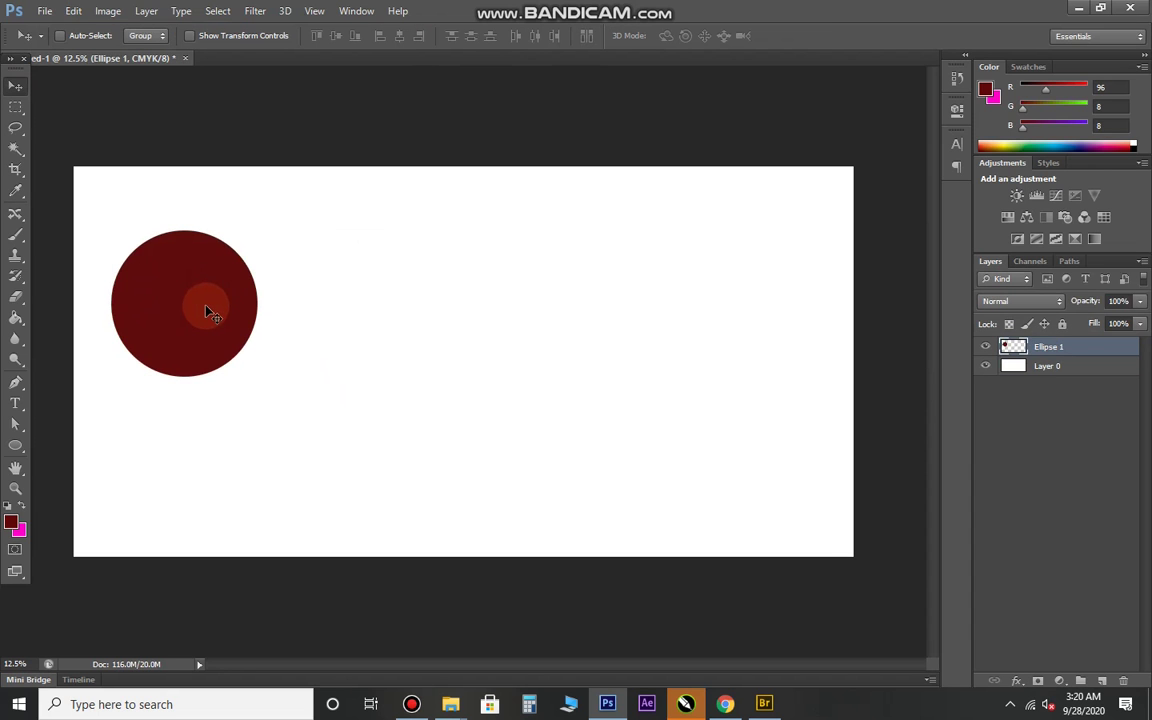
drag(210, 307, 409, 313)
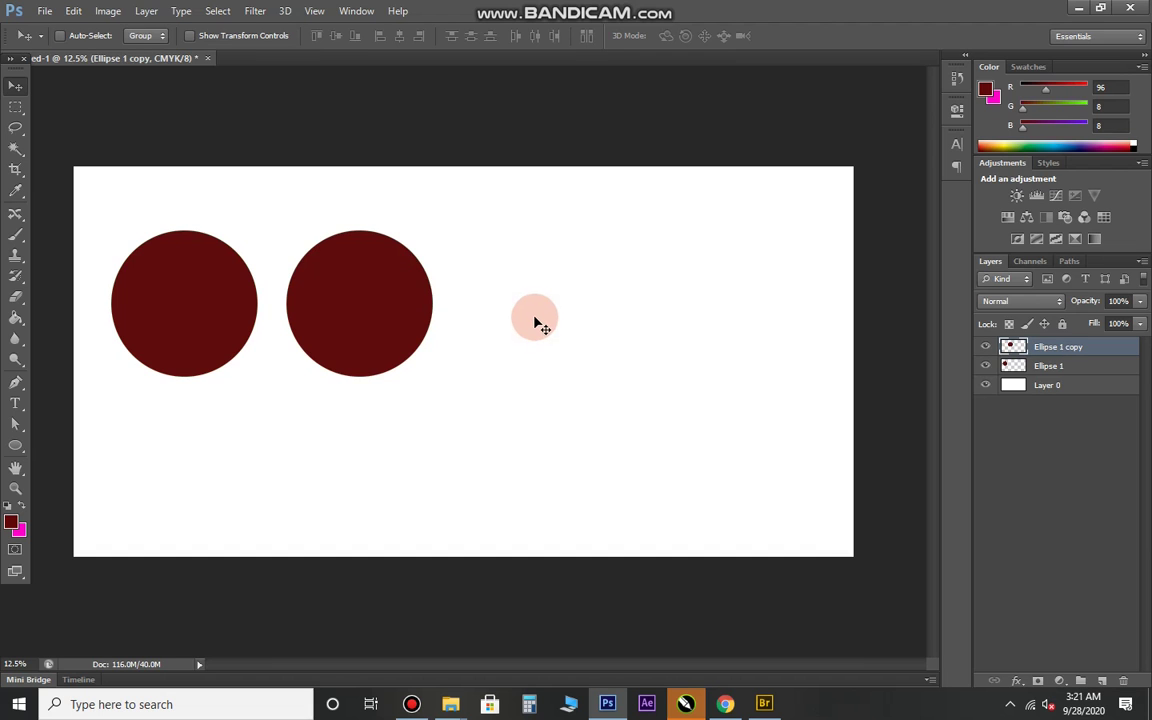
drag(380, 309, 535, 331)
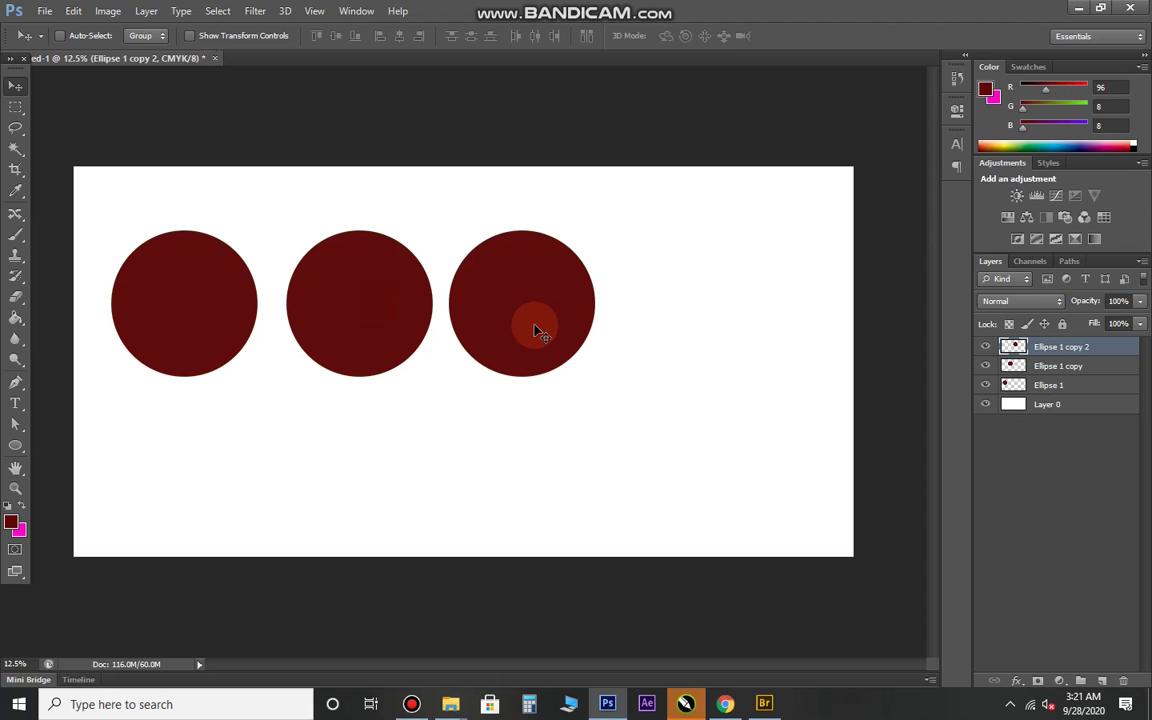
drag(527, 318, 691, 318)
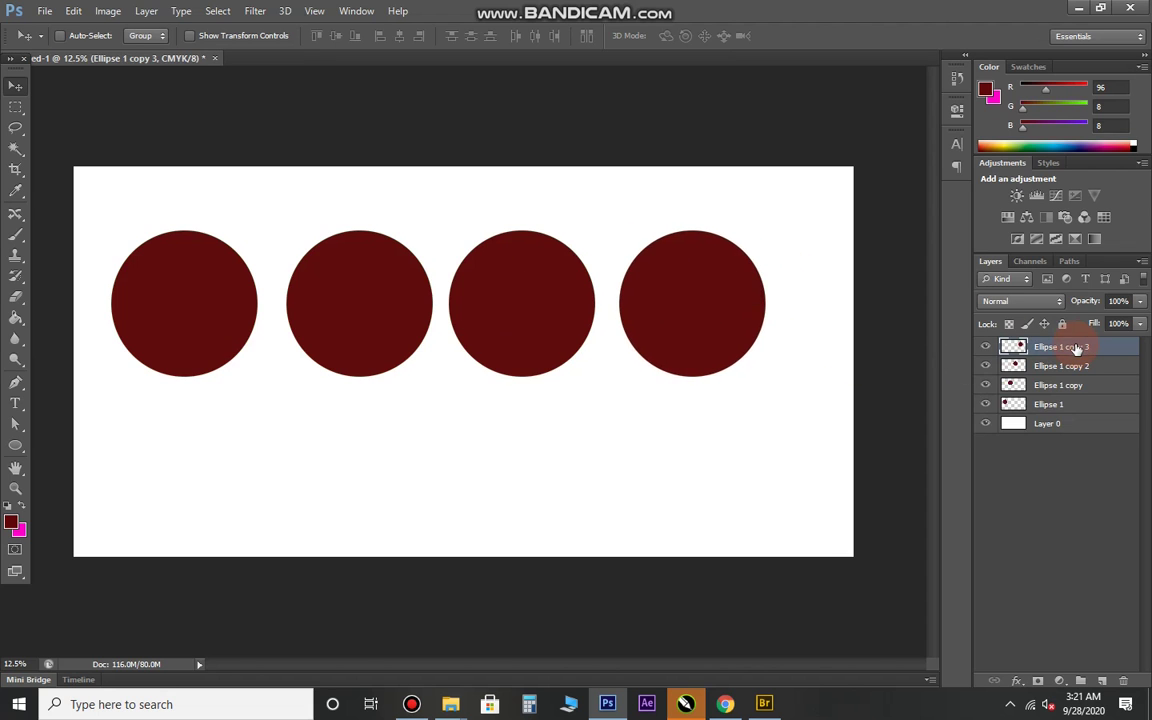
click(1020, 681)
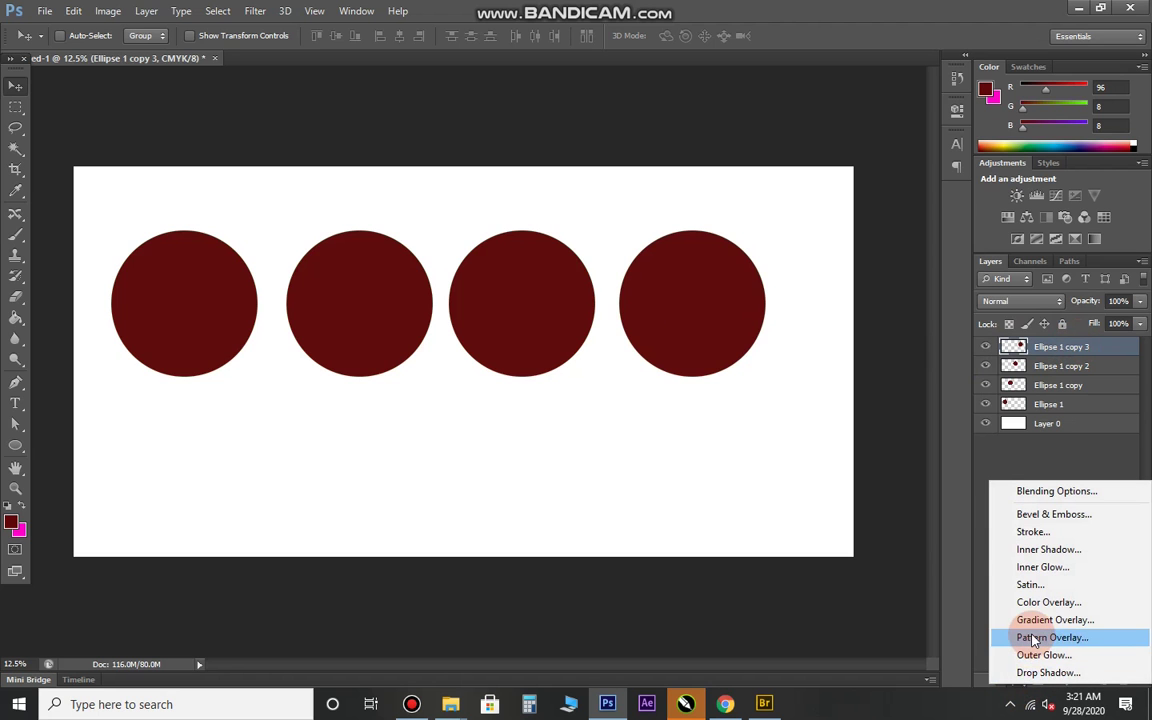
click(1035, 637)
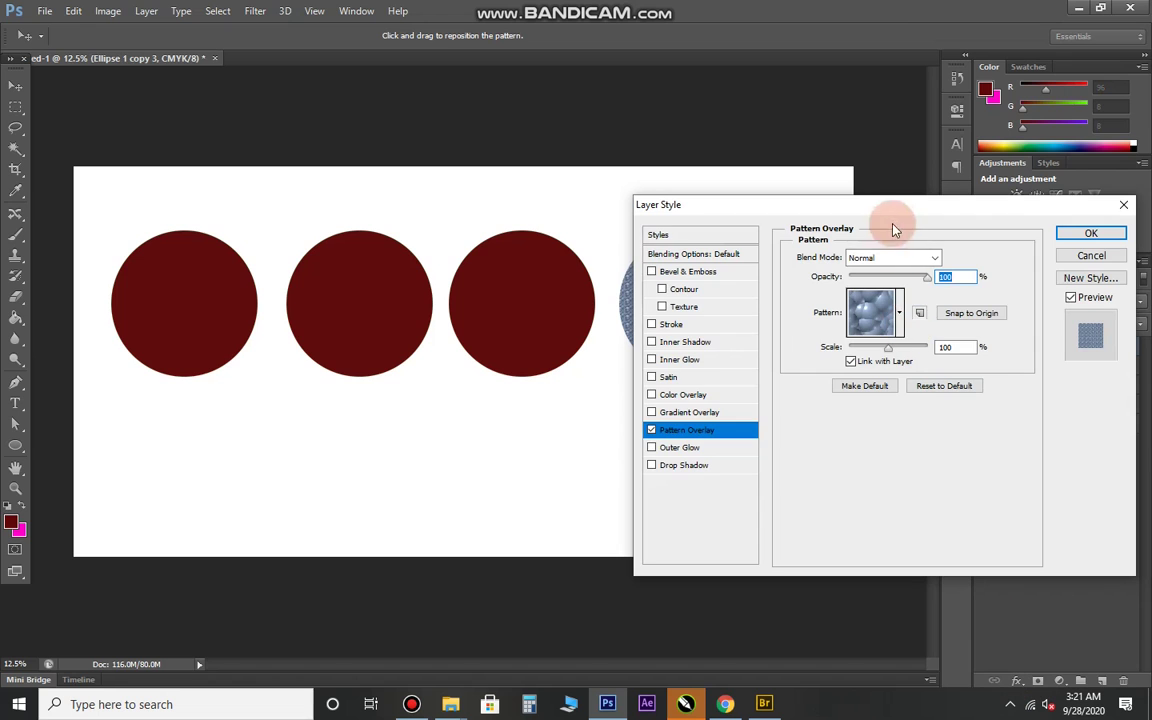
key(Escape)
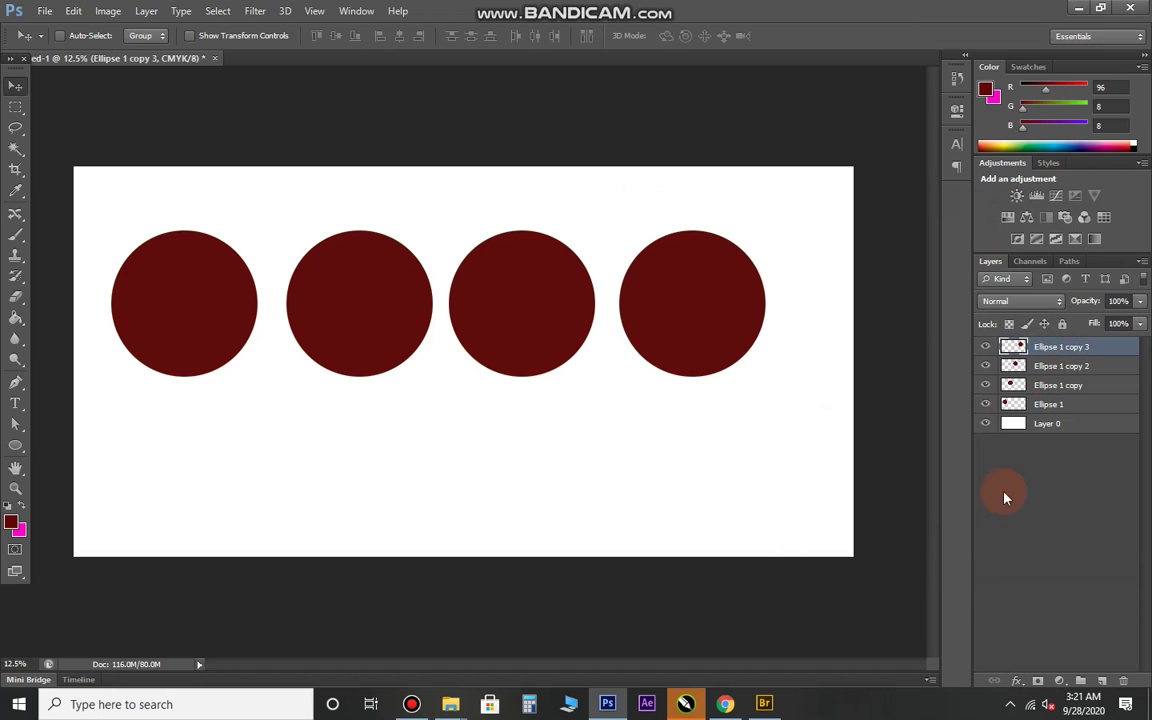
click(1015, 683)
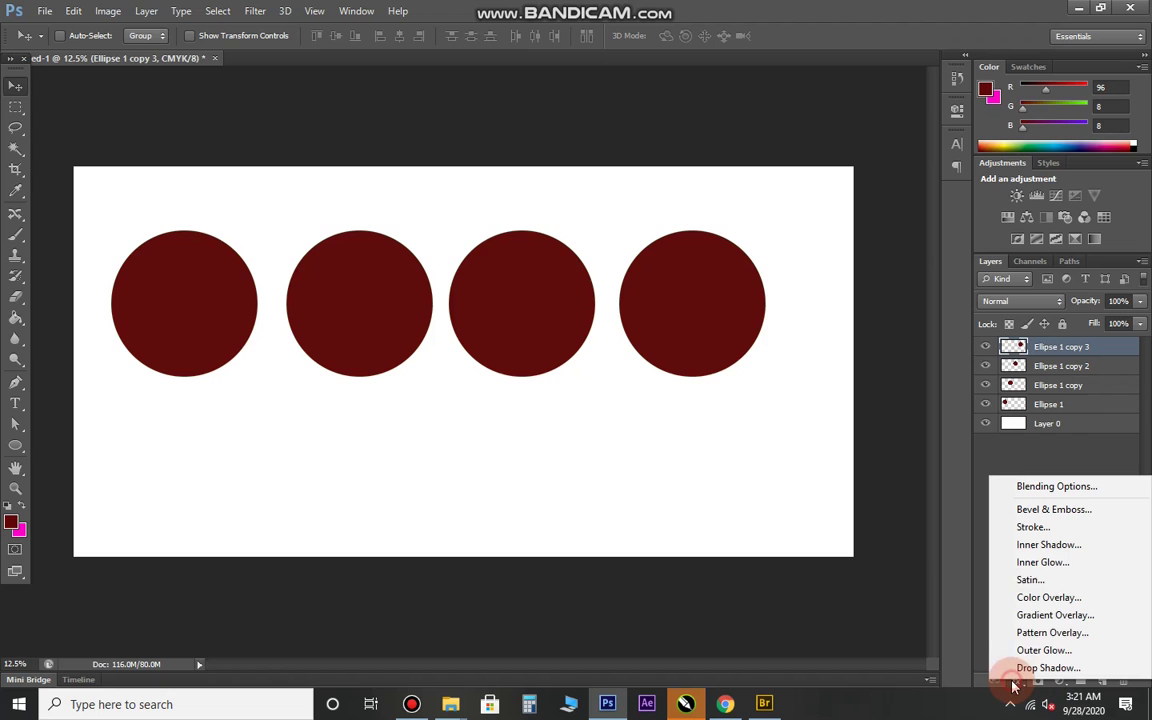
click(1053, 634)
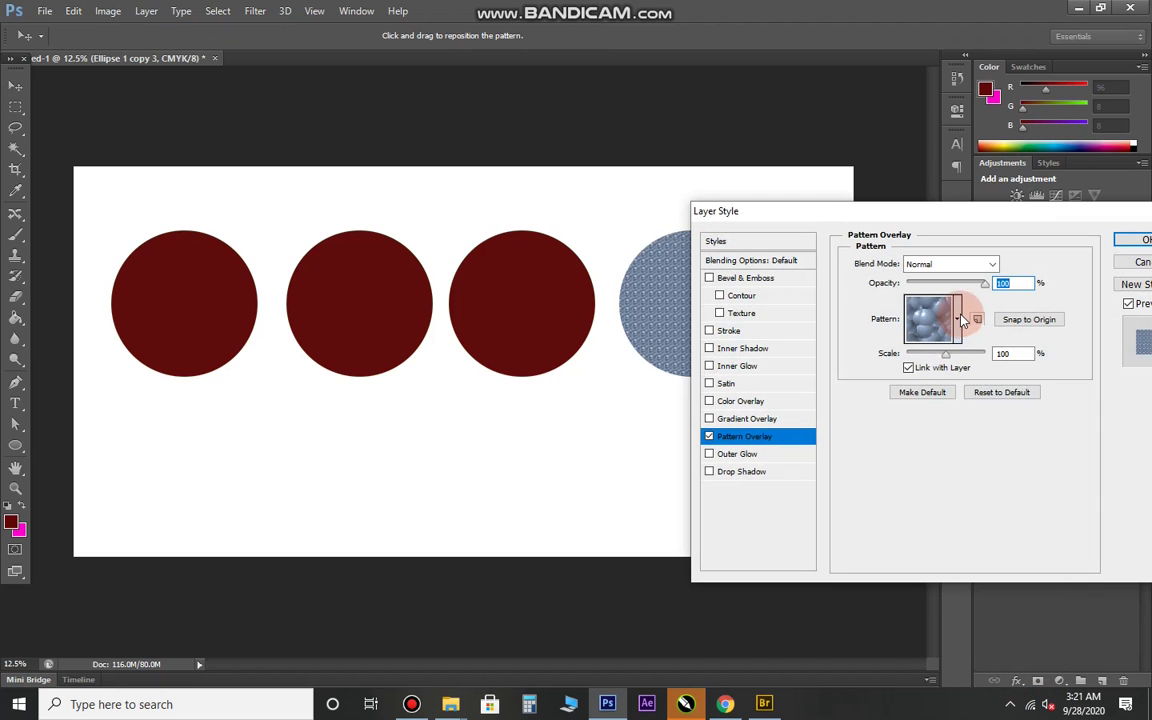
click(957, 319)
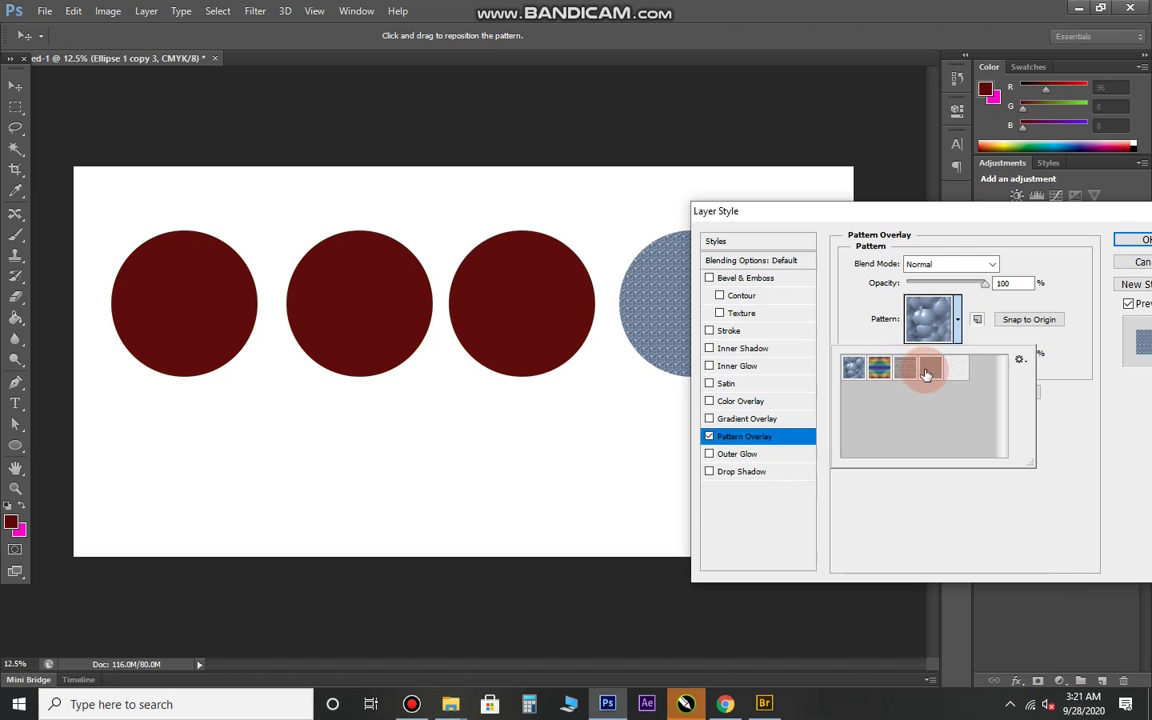
click(956, 373)
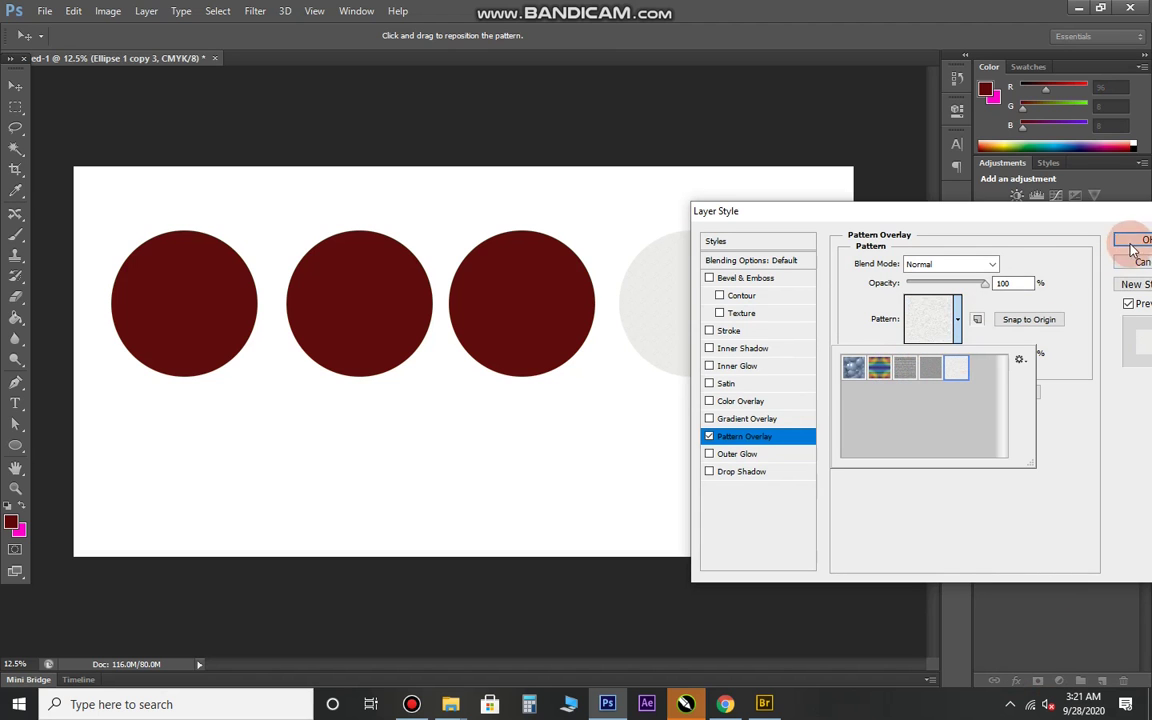
click(940, 292)
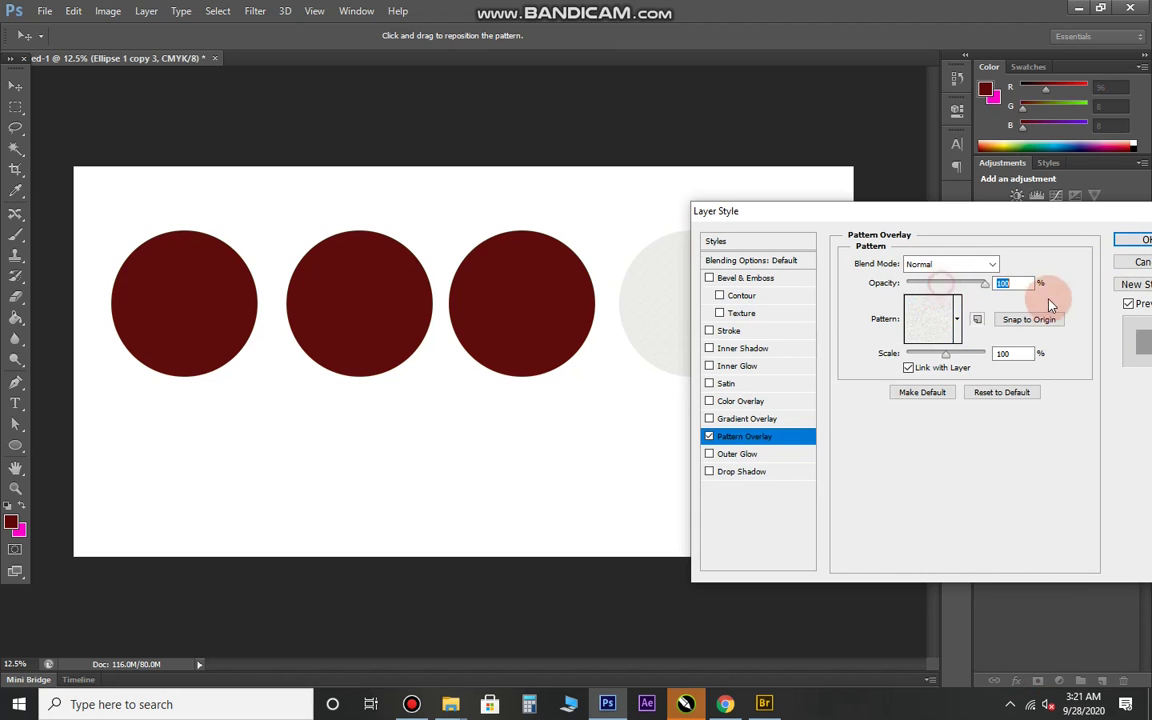
mouse_move(957, 256)
mouse_down()
mouse_move(909, 502)
mouse_move(828, 517)
mouse_up()
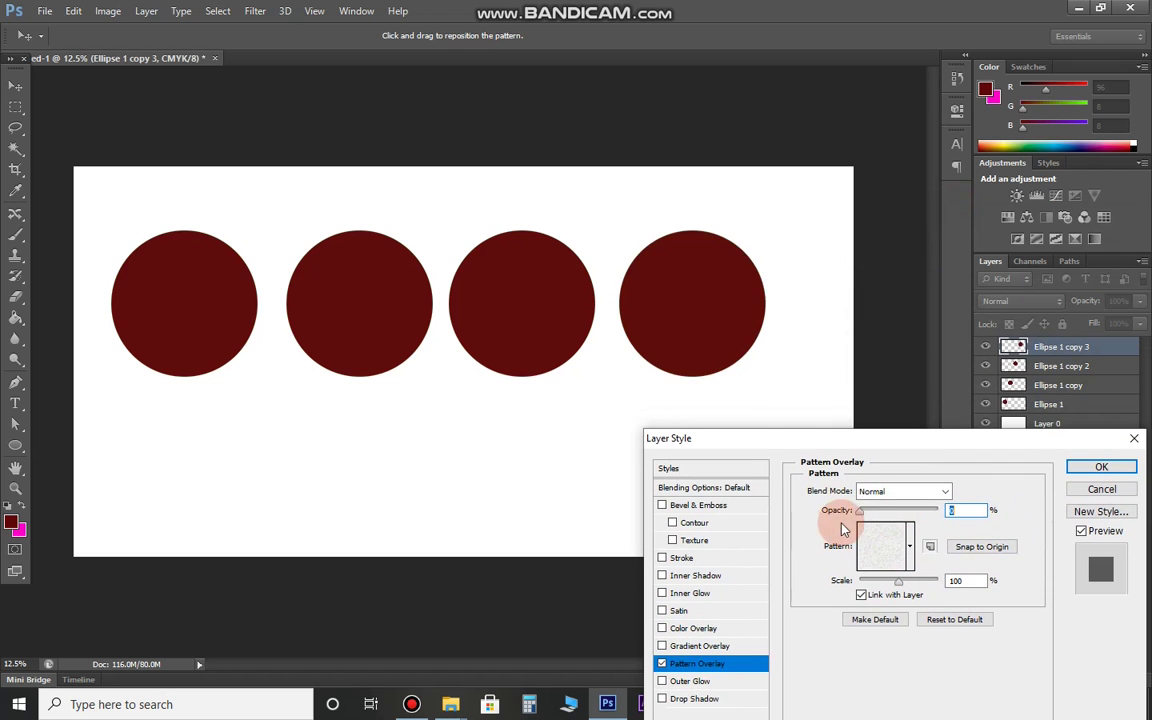
click(890, 491)
click(892, 492)
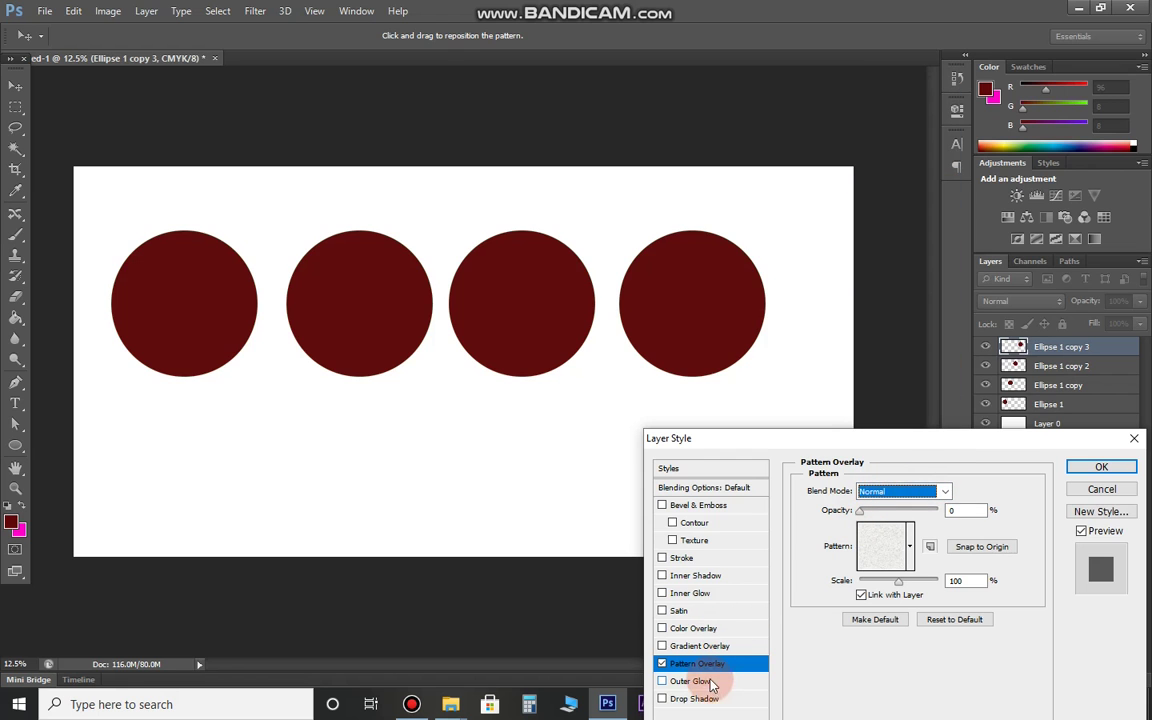
click(1115, 470)
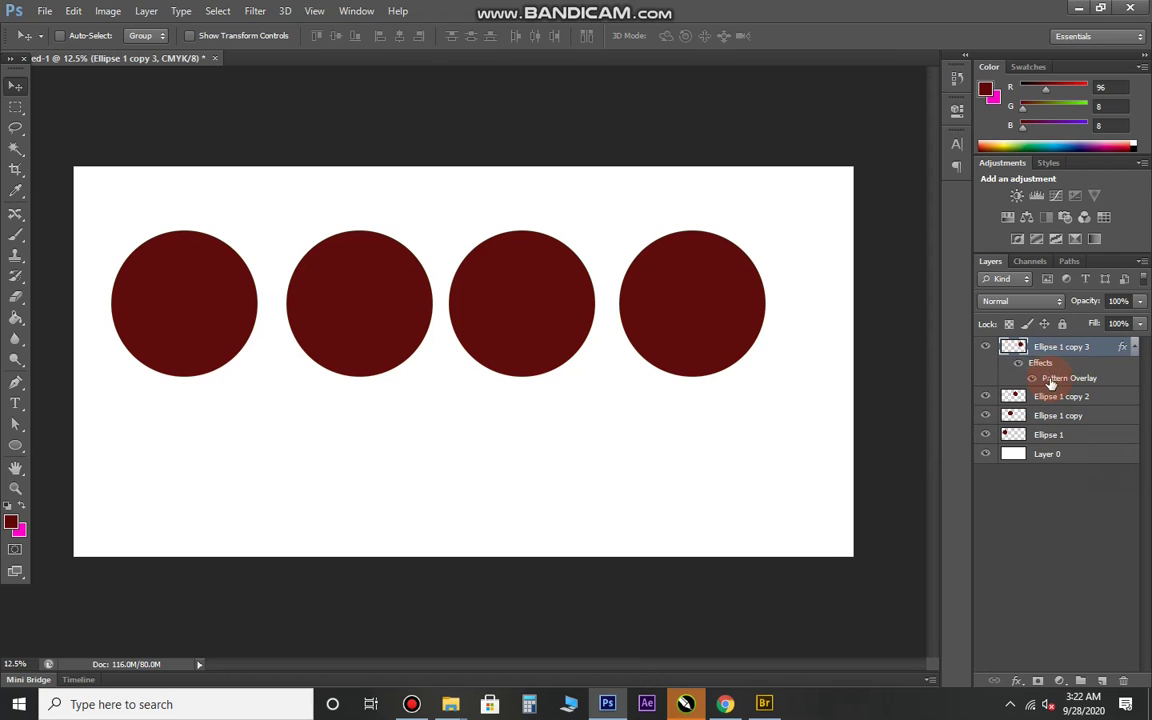
key(ctrl+z)
click(1019, 682)
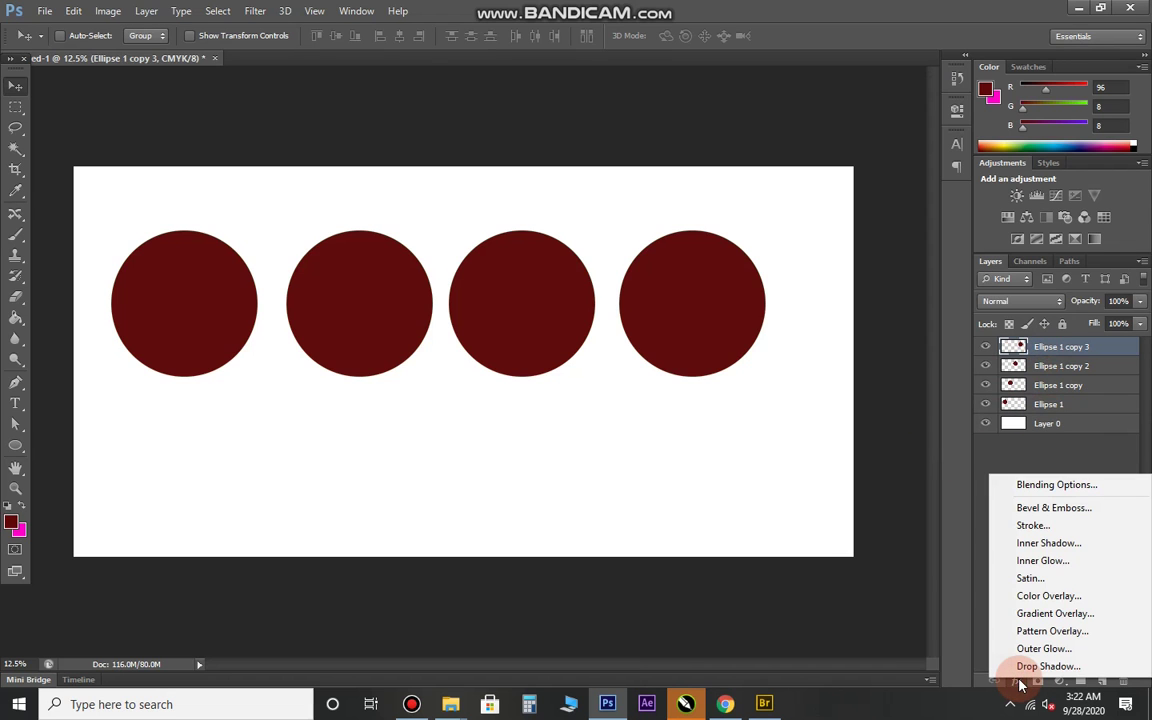
Add a Radial-style Gradient Overlay using the Violet, Green, Orange preset to Ellipse 1 copy 3.
click(1052, 614)
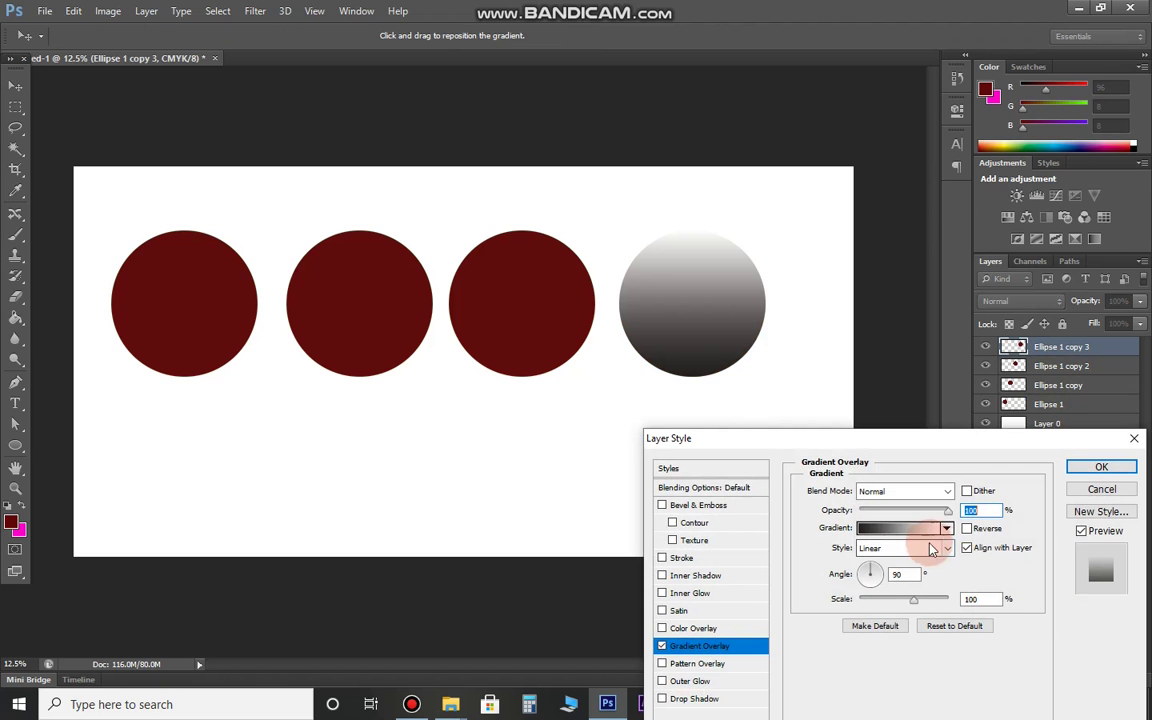
click(927, 530)
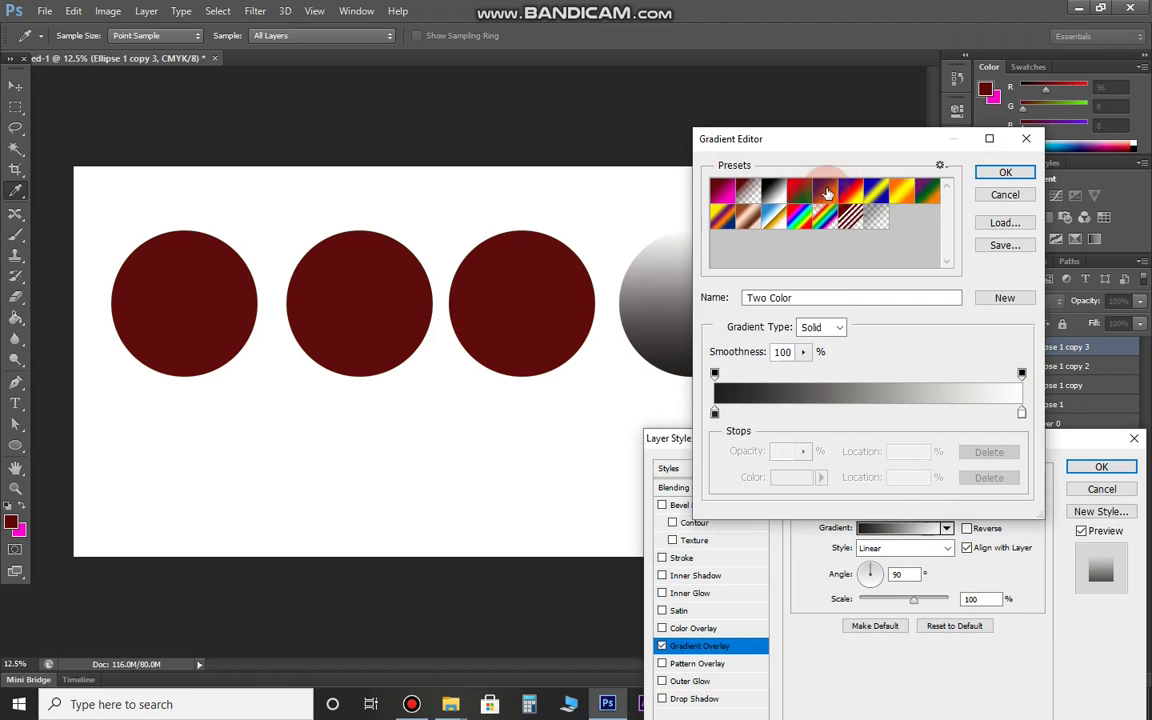
click(928, 190)
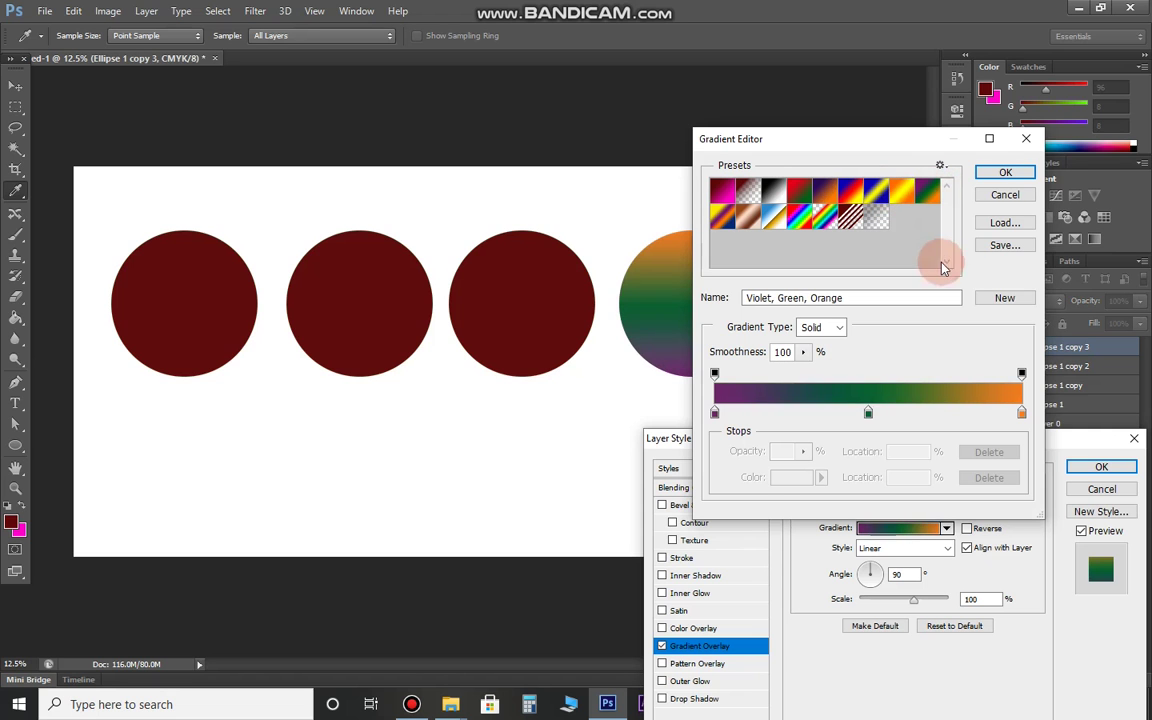
click(1005, 172)
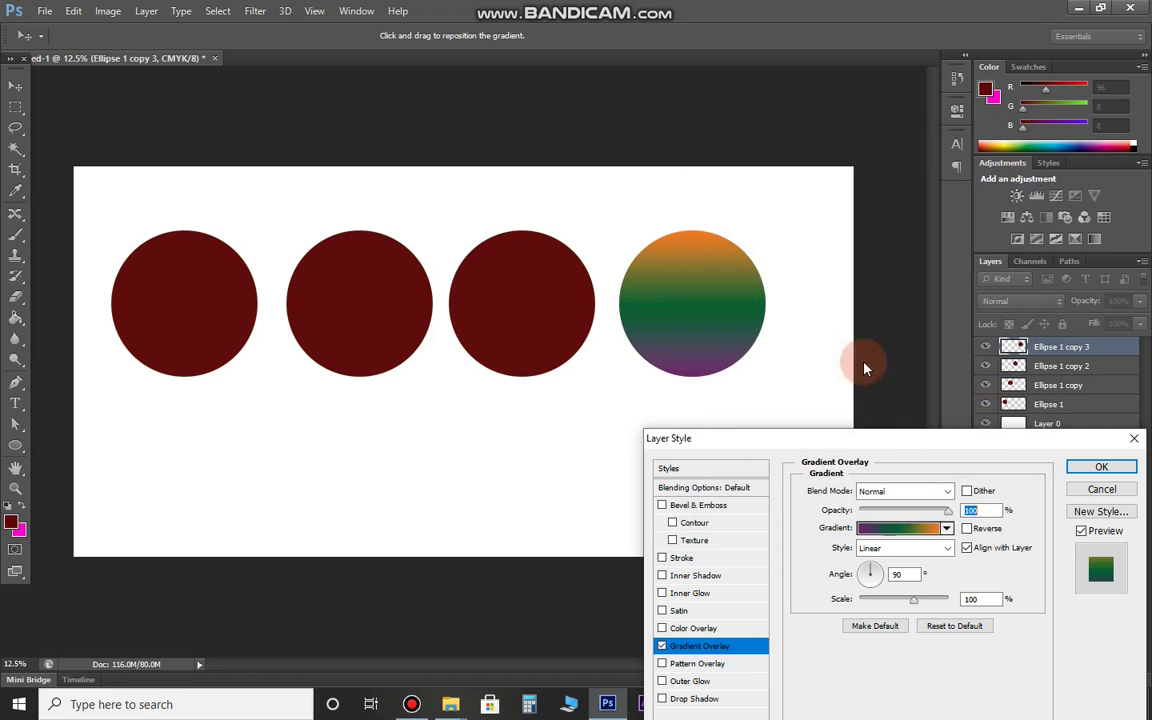
click(915, 548)
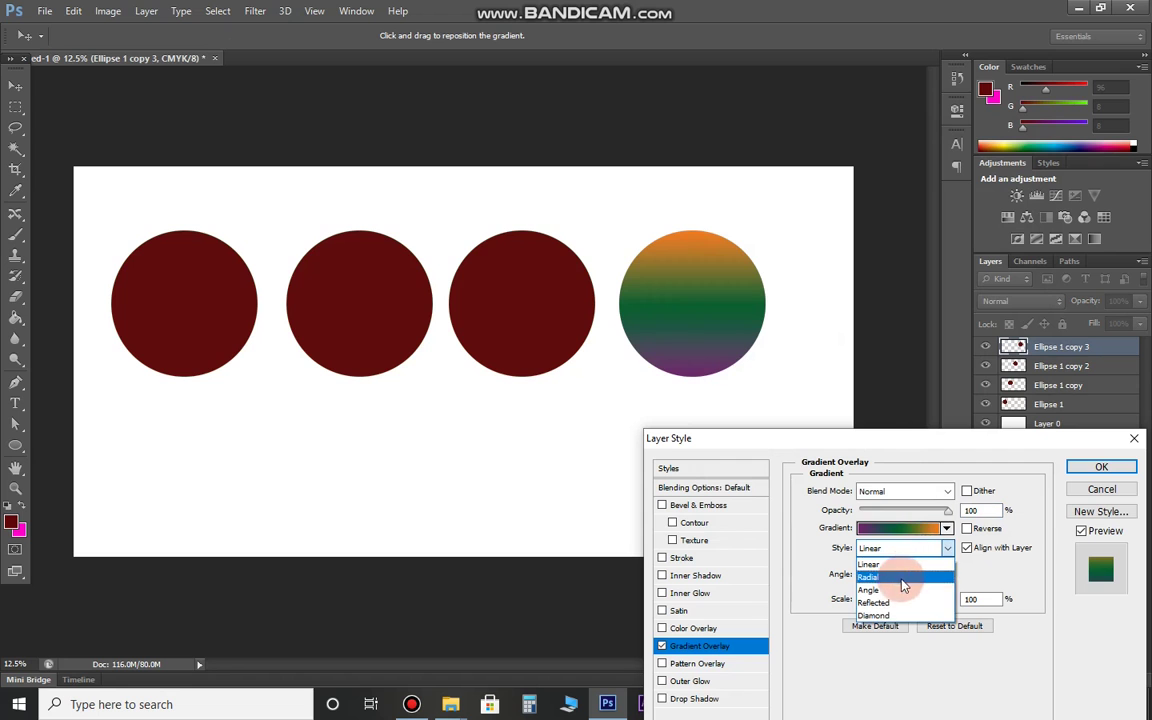
click(903, 580)
click(925, 510)
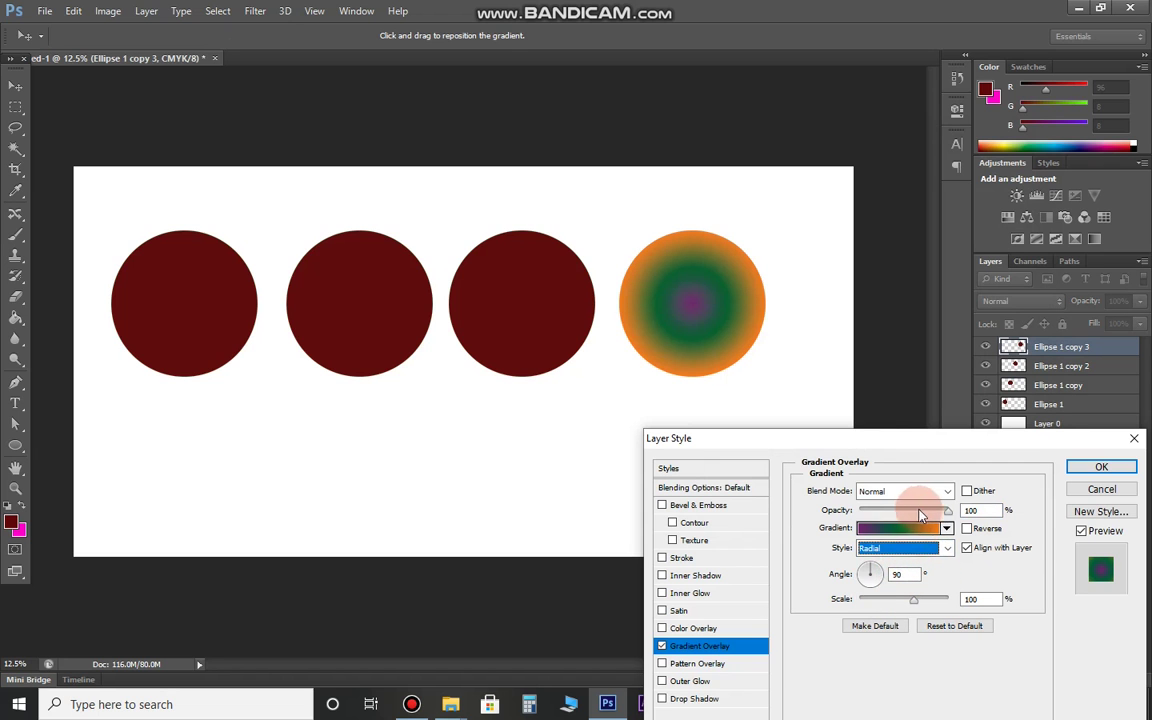
click(913, 533)
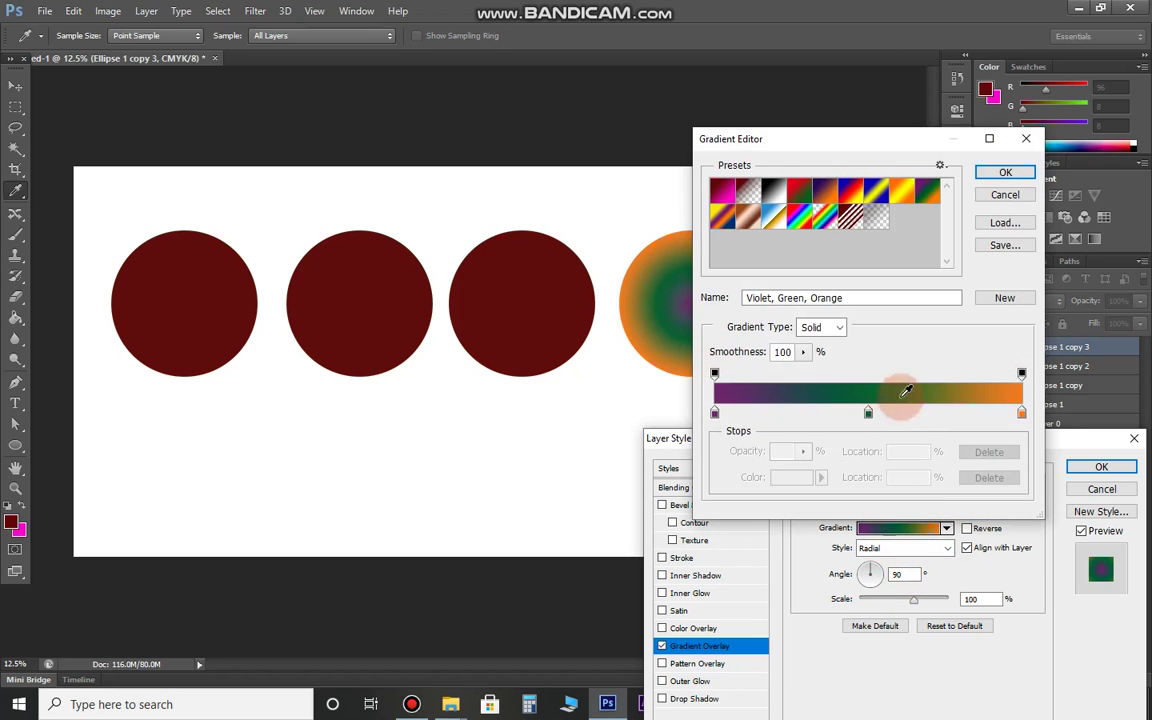
Reposition the gradient stops so green sits near 31% and orange at 85%.
drag(878, 148, 1032, 144)
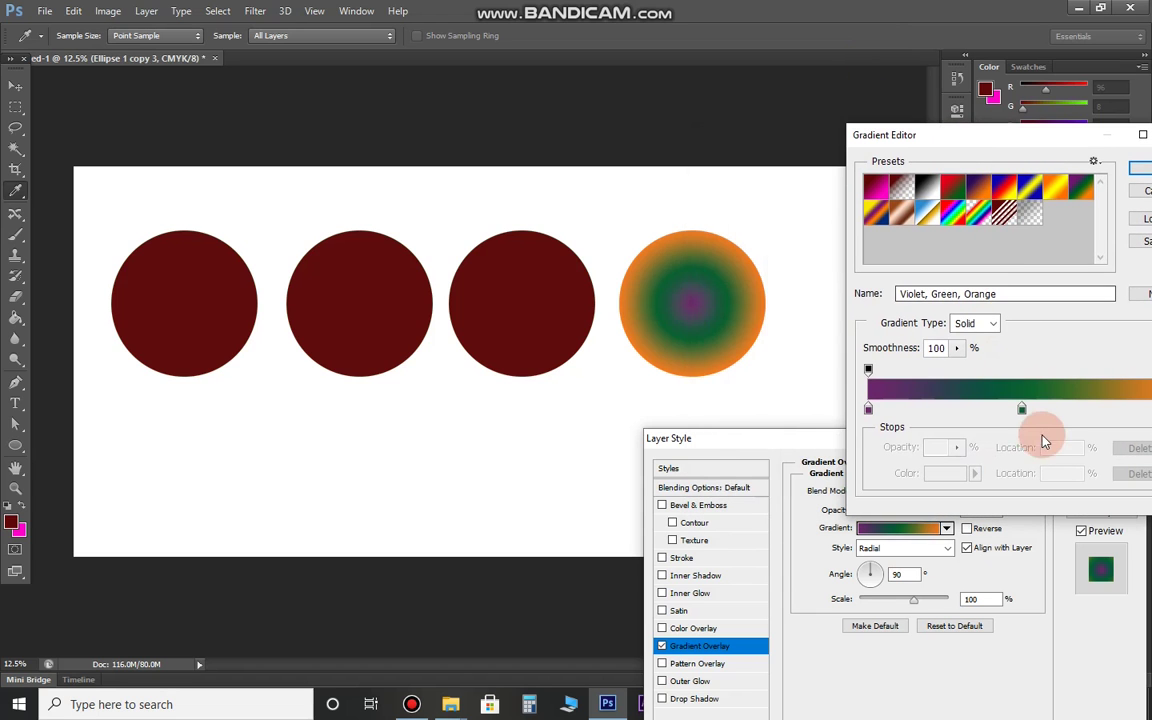
drag(1021, 409, 955, 410)
drag(1072, 135, 1021, 141)
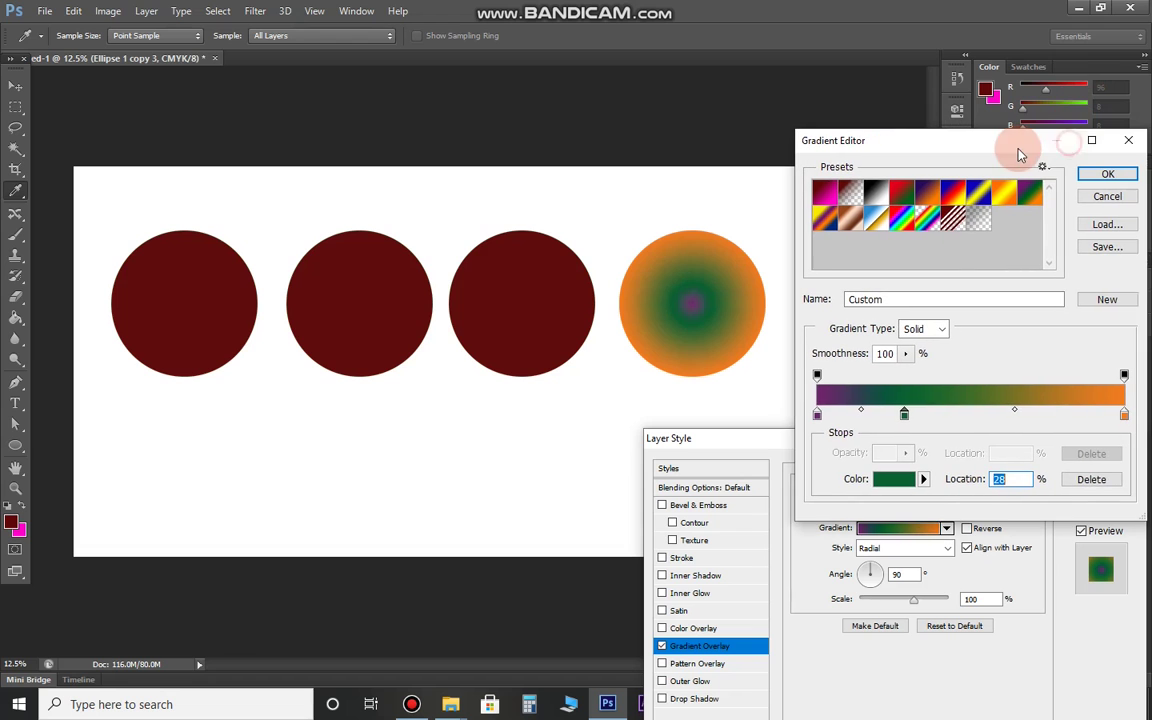
drag(904, 413, 847, 414)
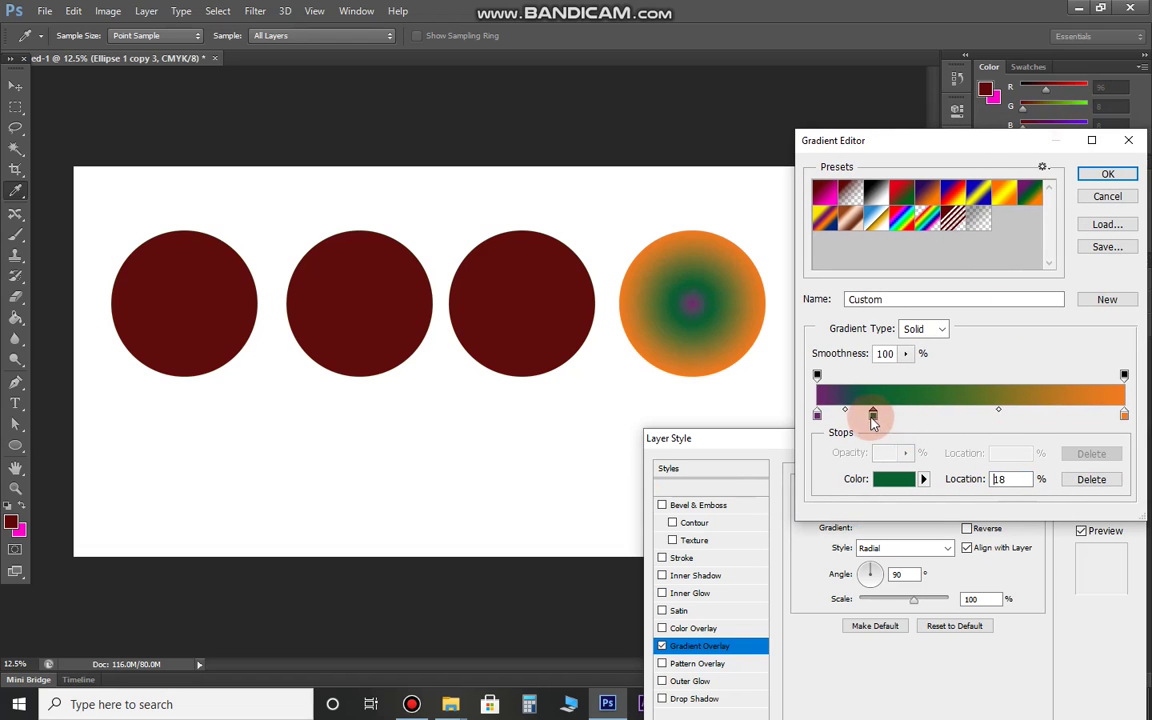
mouse_move(847, 414)
mouse_down()
mouse_move(996, 424)
mouse_move(933, 428)
mouse_move(967, 419)
mouse_up()
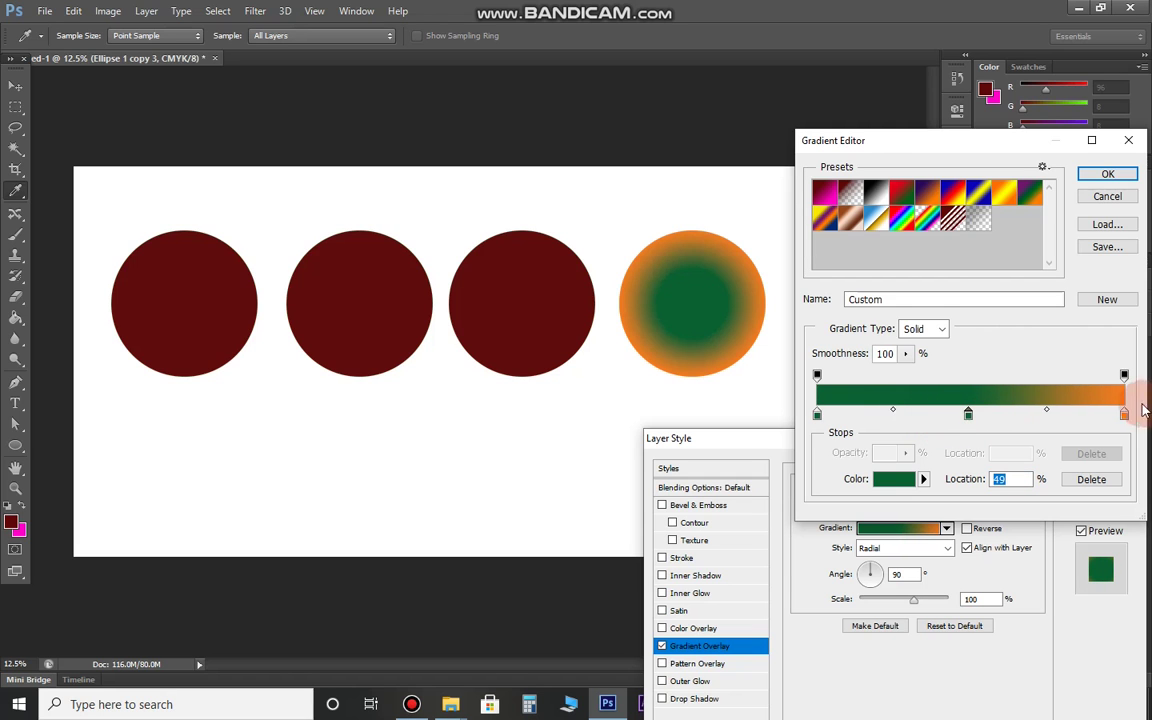
drag(1124, 414, 1078, 414)
Recolour the middle green stop dark red and move it out to 58%.
double_click(968, 414)
drag(681, 330, 712, 417)
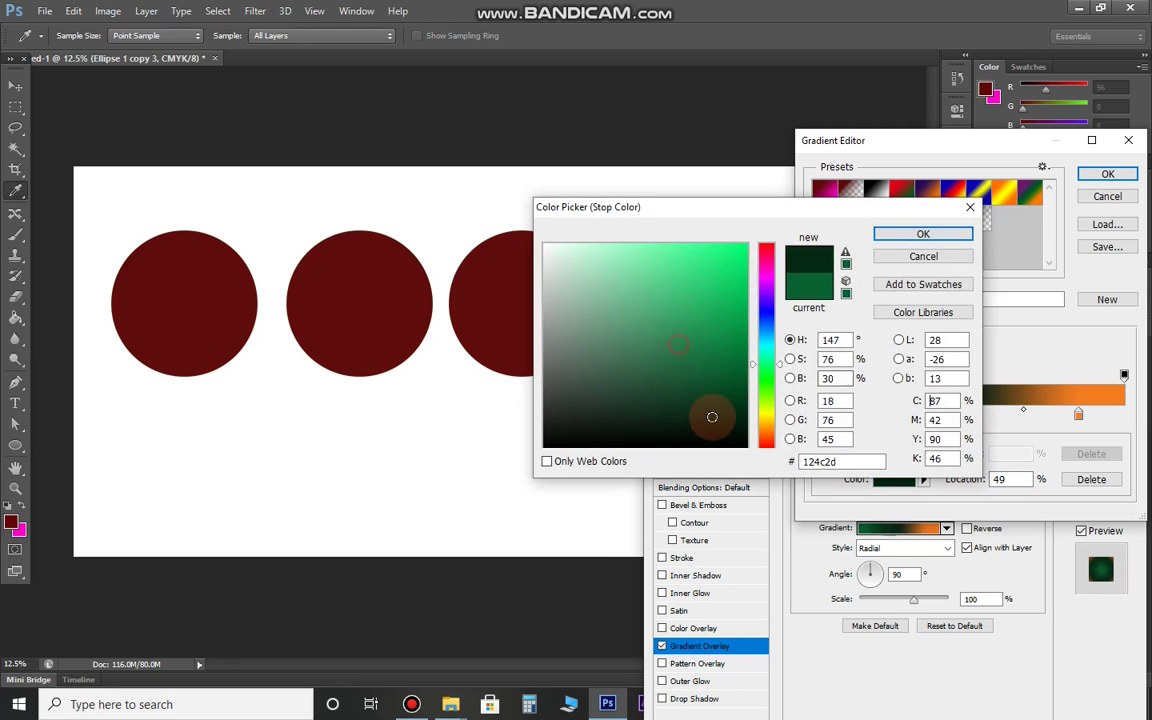
click(766, 309)
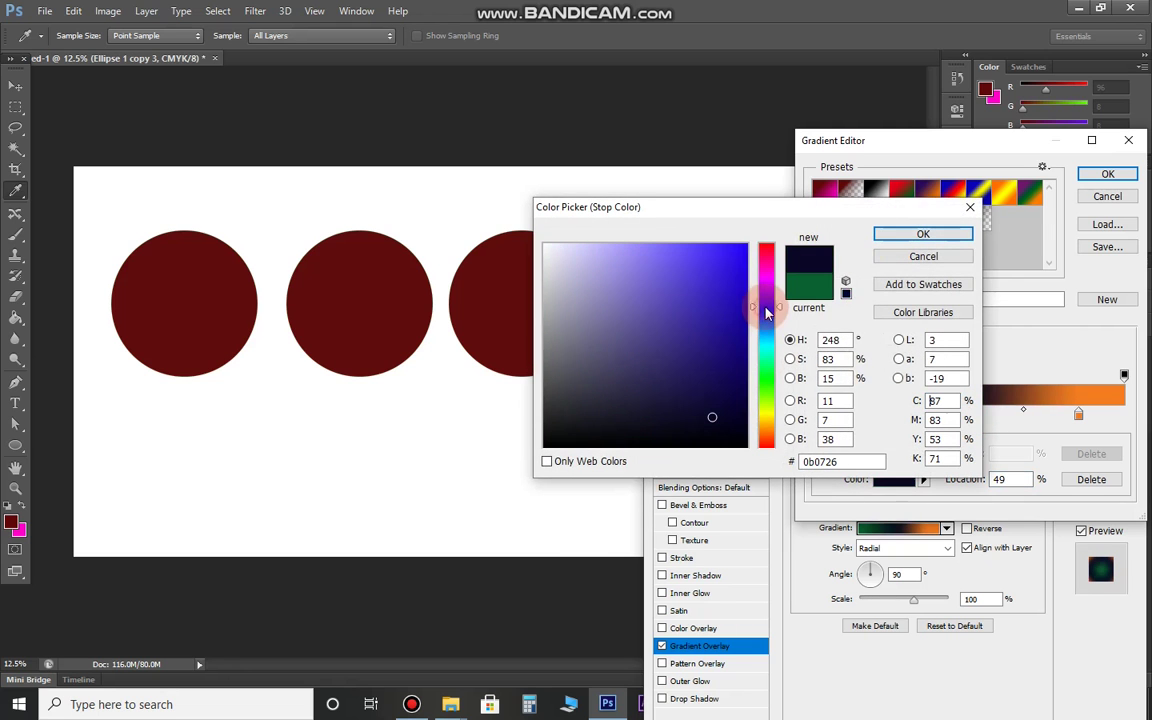
click(767, 252)
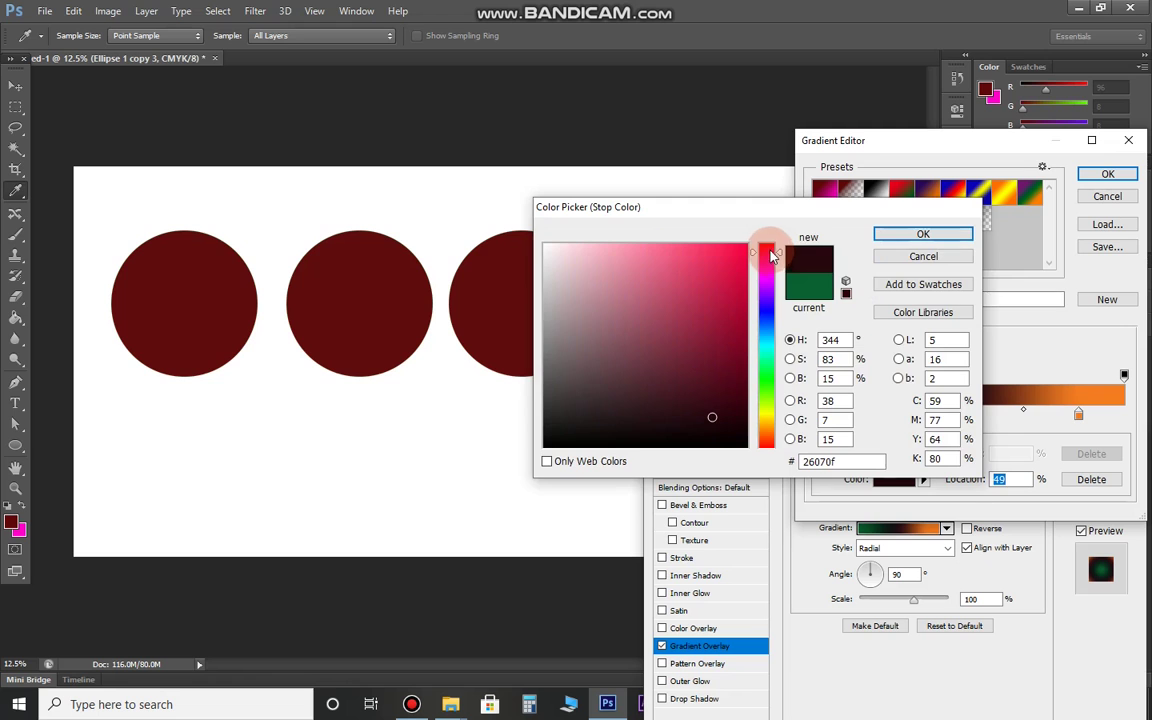
key(Return)
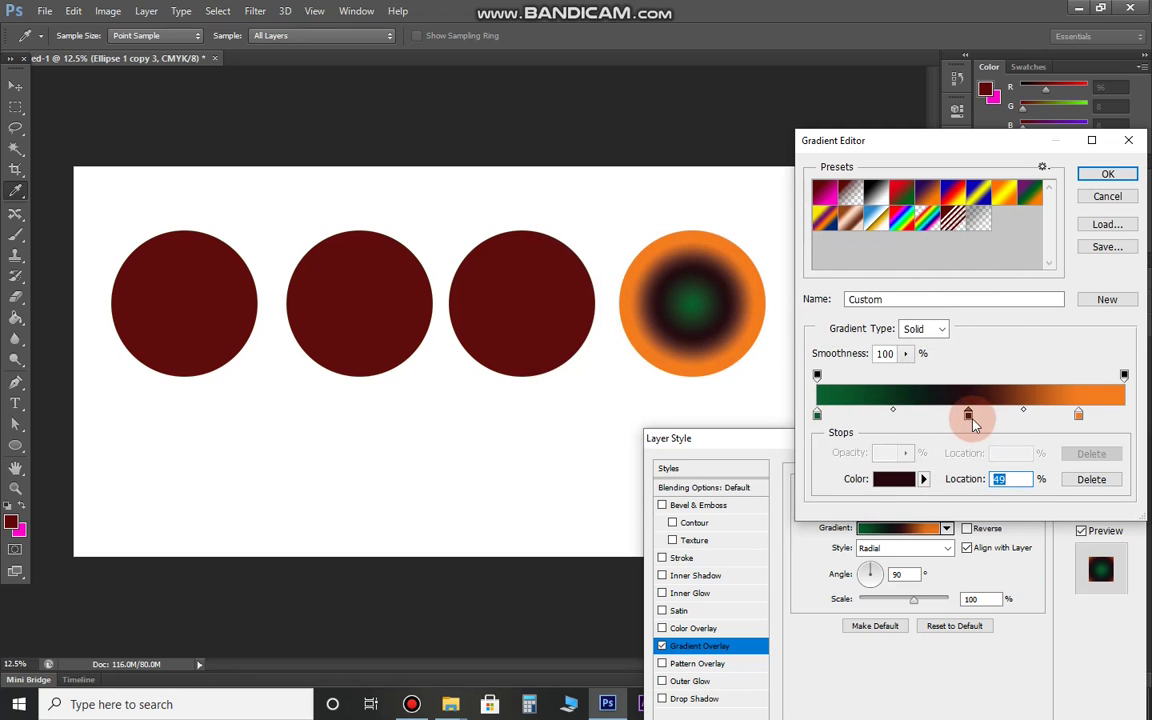
mouse_move(973, 424)
mouse_down()
mouse_move(1095, 418)
mouse_move(960, 421)
mouse_move(998, 414)
mouse_up()
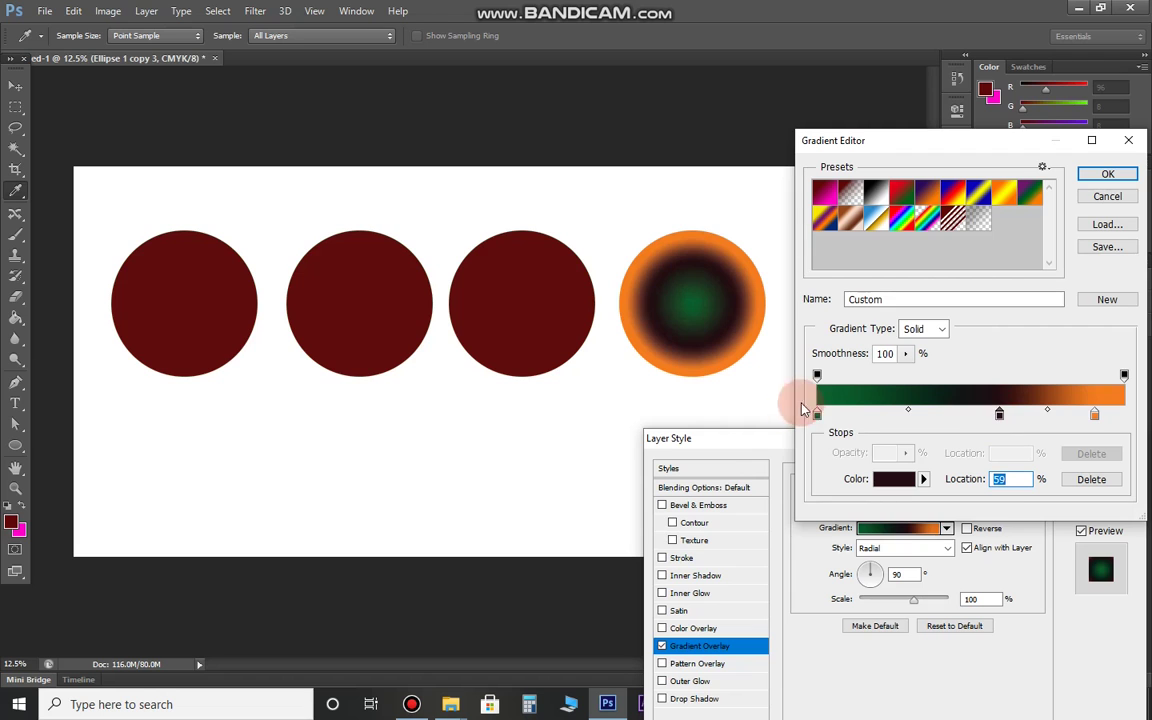
Add a purple stop, make the gradient start dark, and place a green stop at 18%.
drag(818, 418, 895, 416)
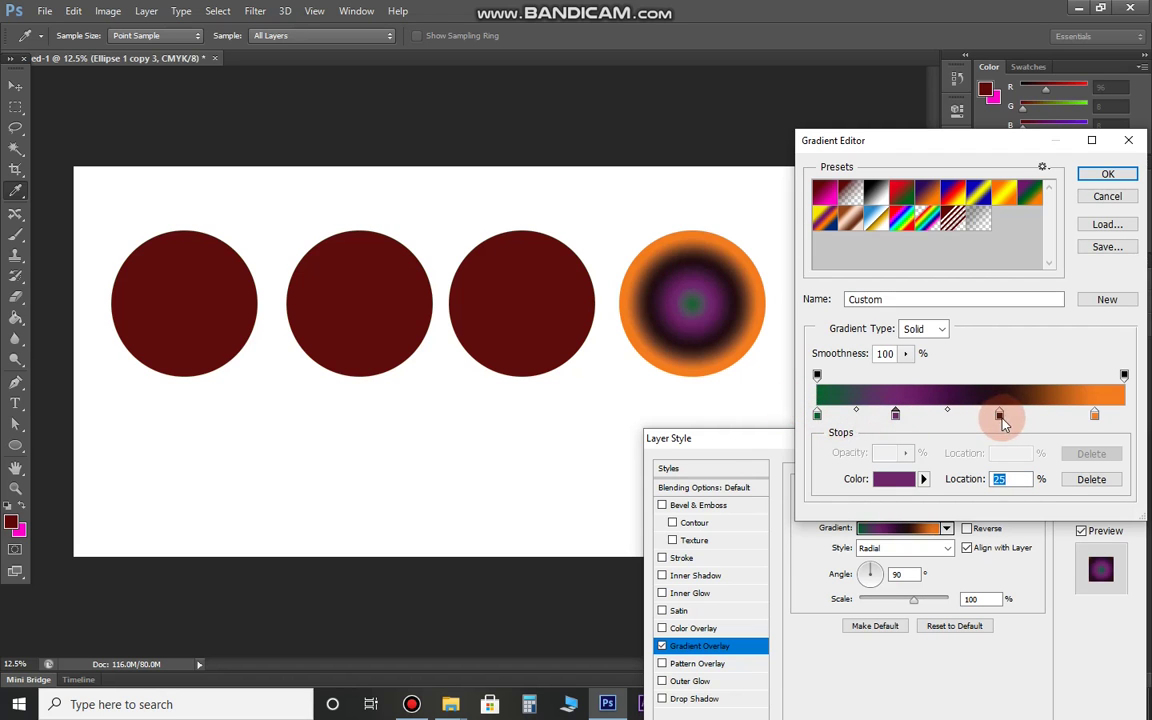
mouse_move(1003, 423)
mouse_down()
mouse_move(934, 424)
mouse_move(959, 411)
mouse_move(901, 424)
mouse_move(1001, 420)
mouse_up()
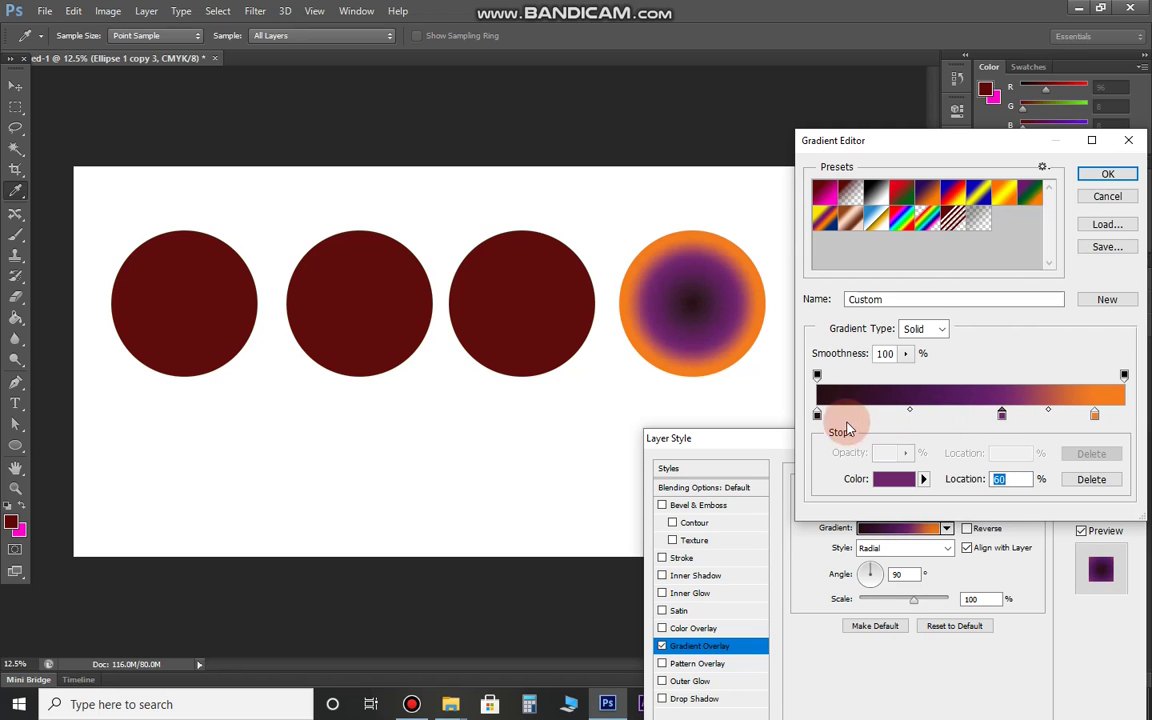
drag(818, 417, 874, 420)
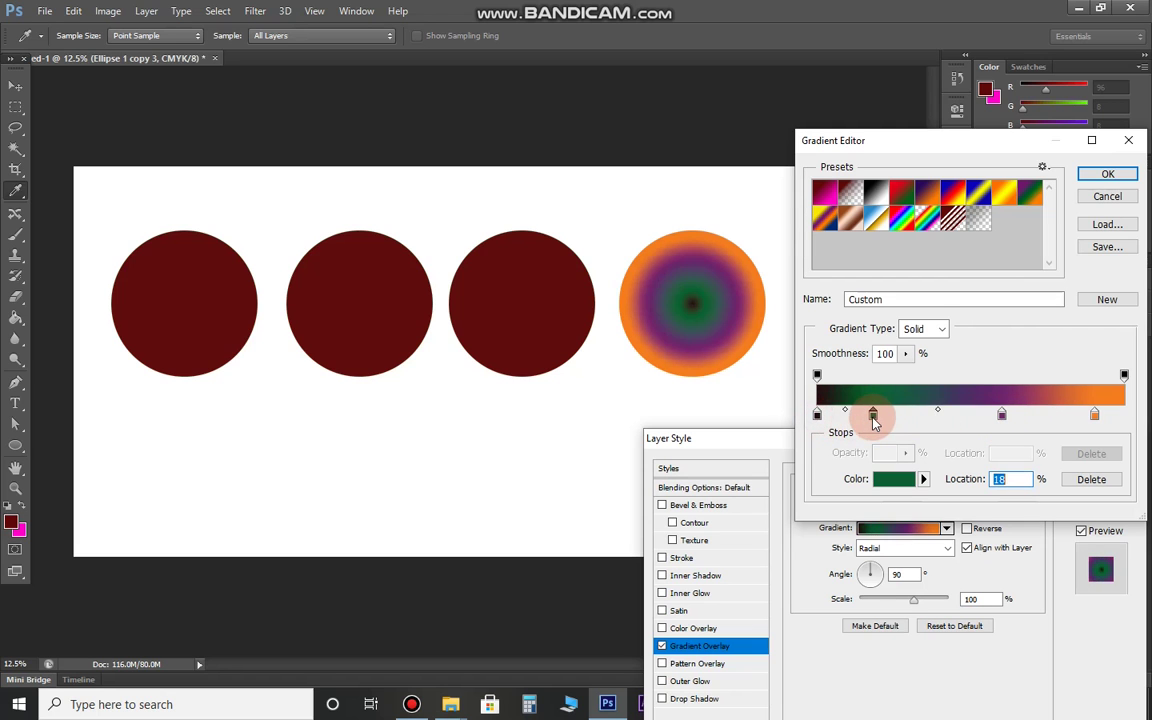
key(Return)
key(Return)
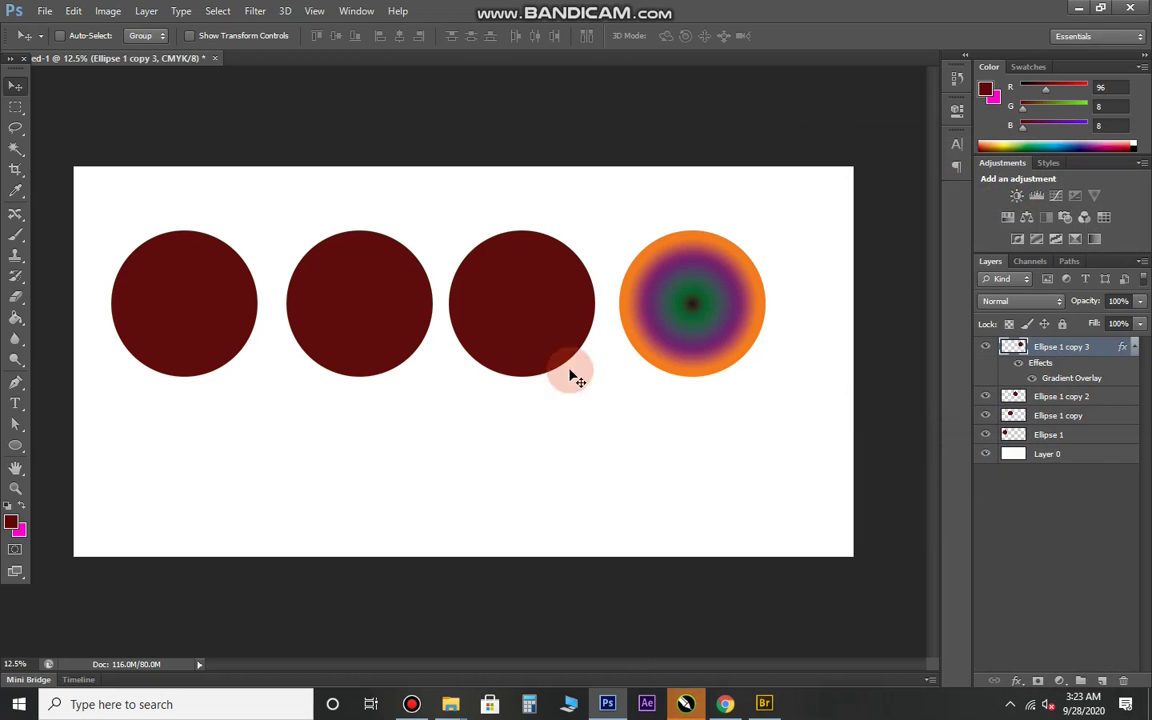
Add a Gradient Overlay effect to the third circle's layer, Ellipse 1 copy 2.
click(1102, 399)
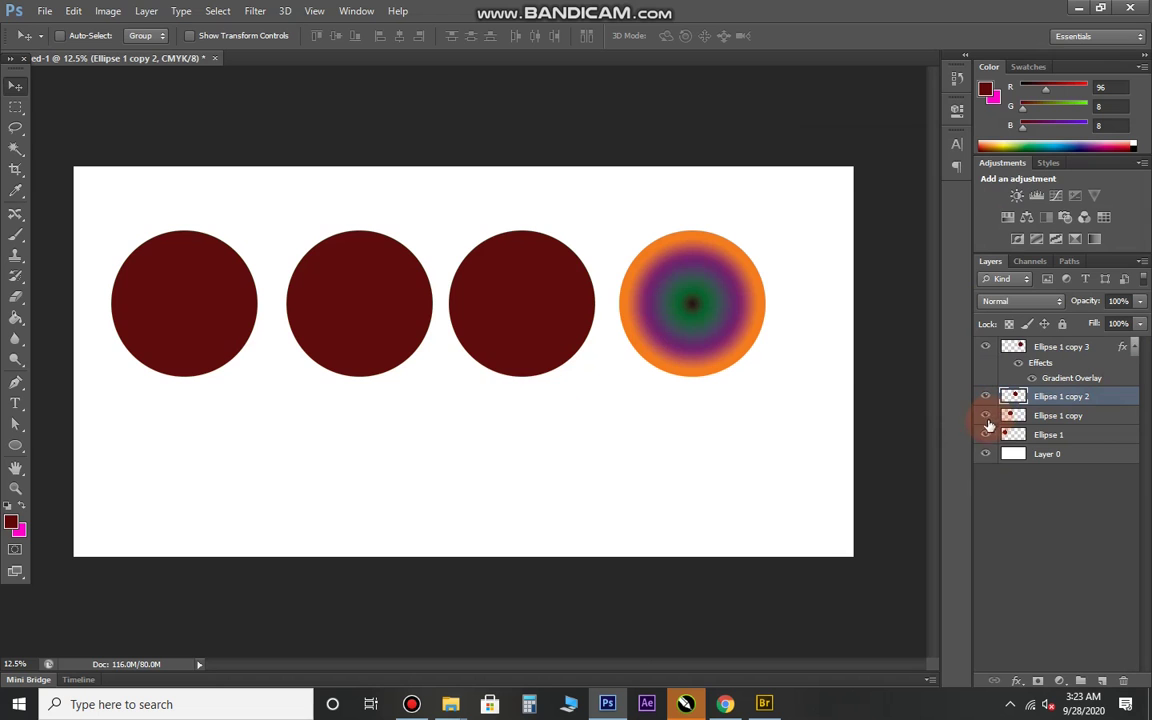
click(1017, 681)
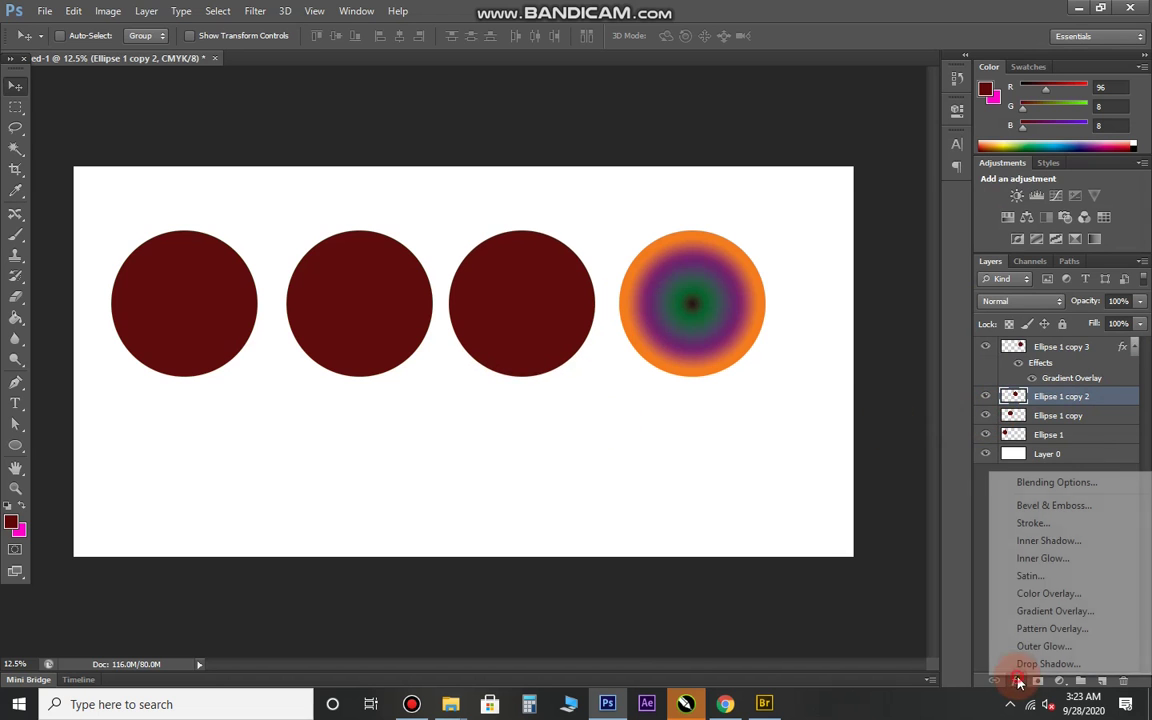
click(1036, 612)
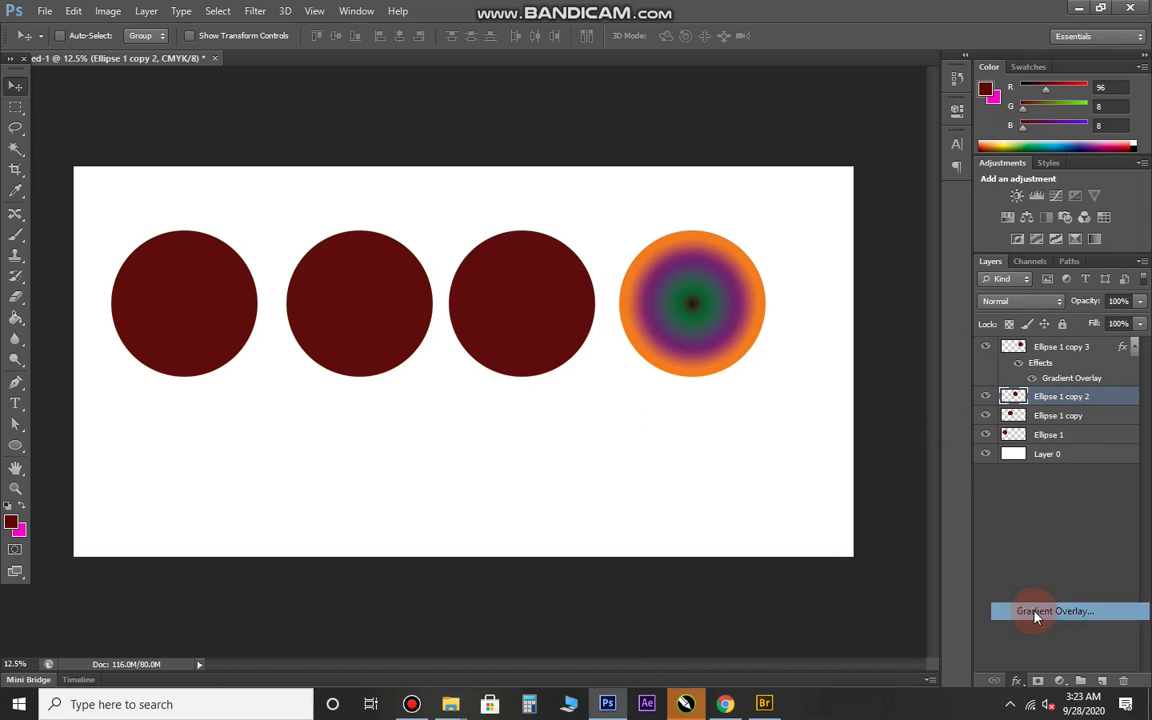
key(F1)
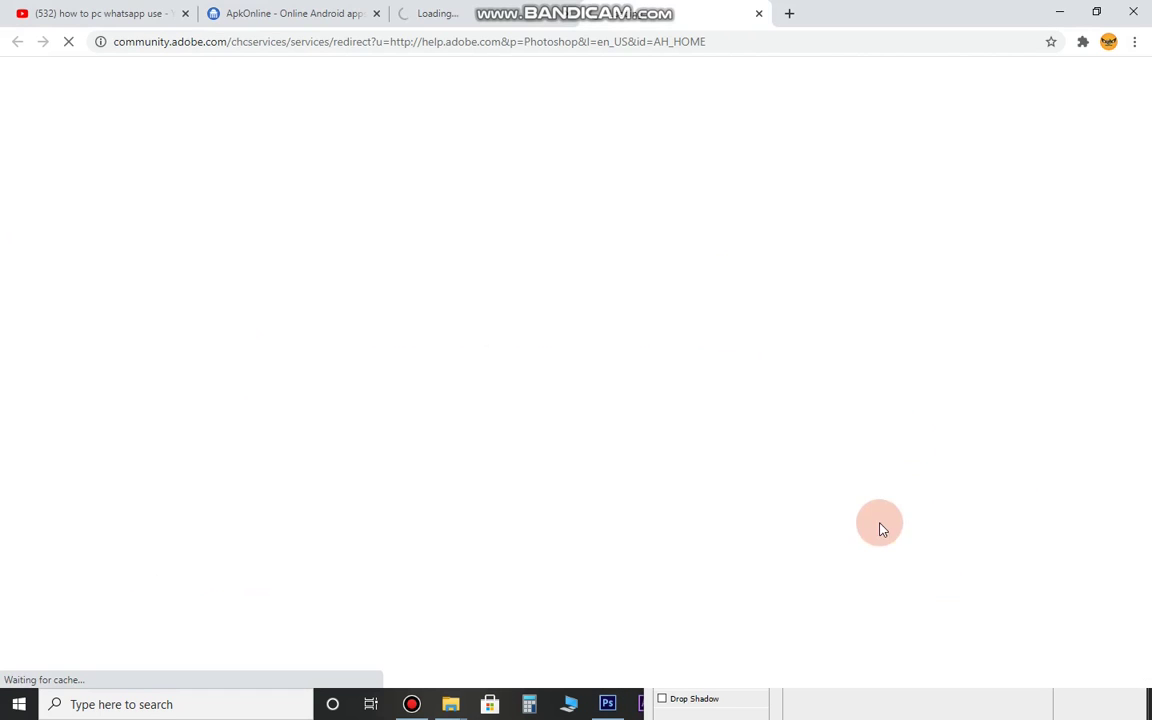
key(alt+Tab)
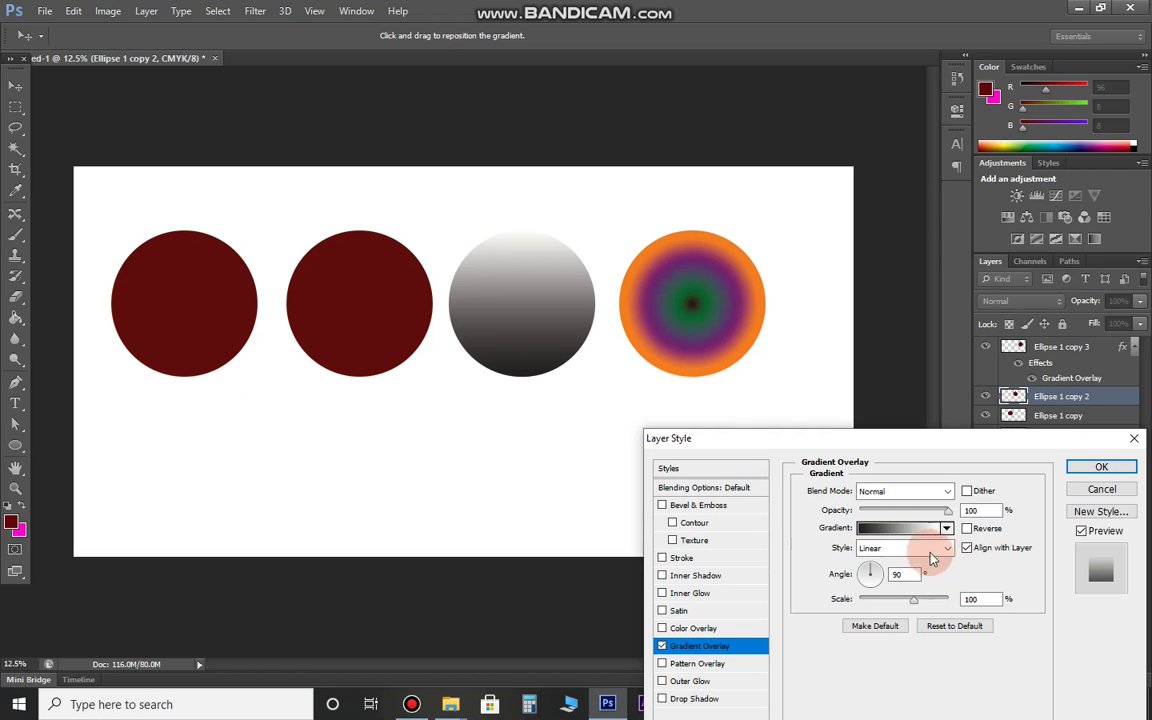
Set the third circle's overlay to Radial style with the Spectrum preset and apply it.
click(912, 555)
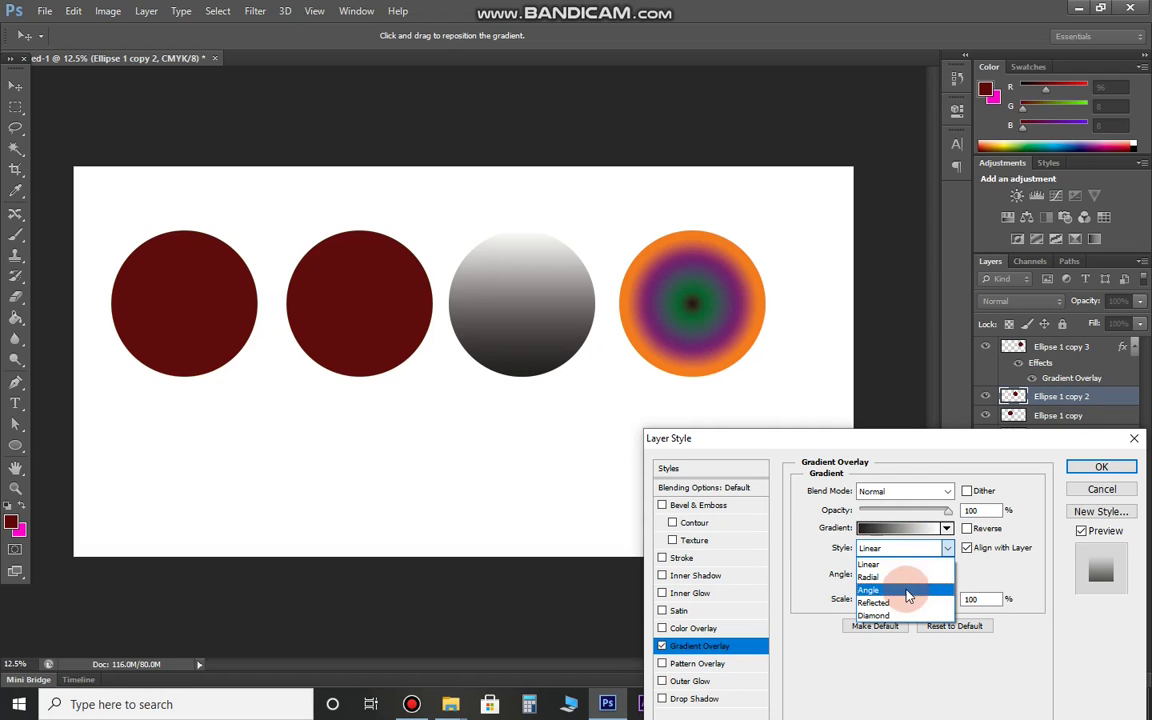
click(907, 578)
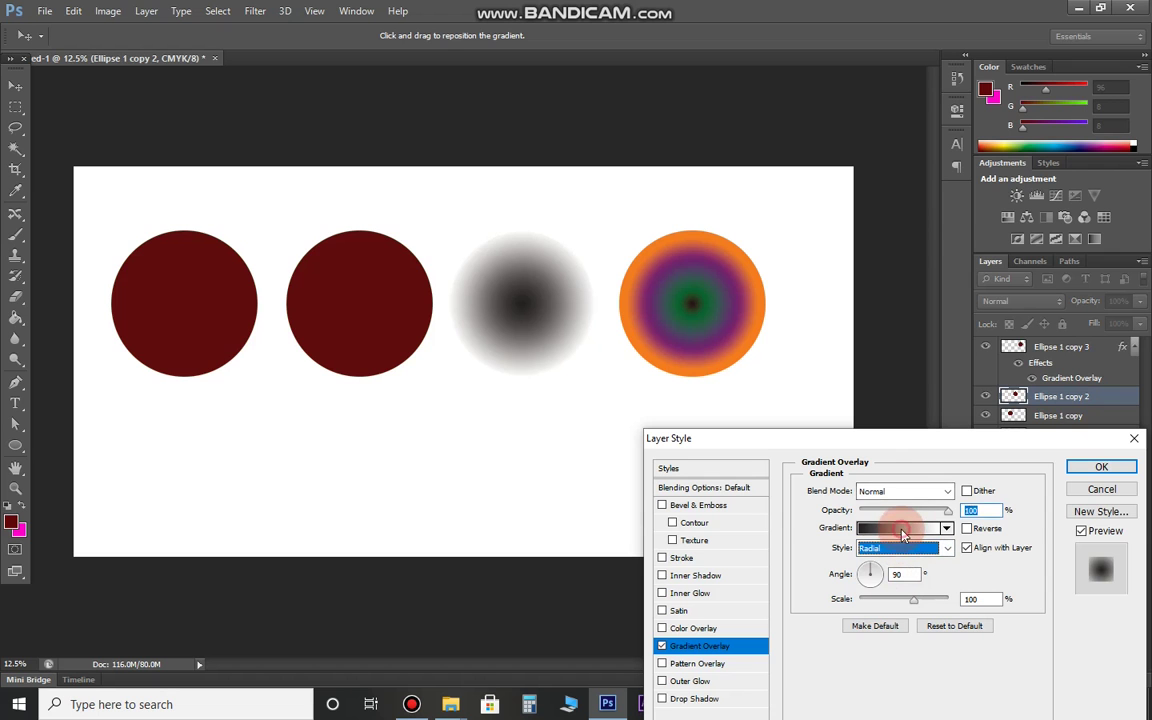
click(880, 527)
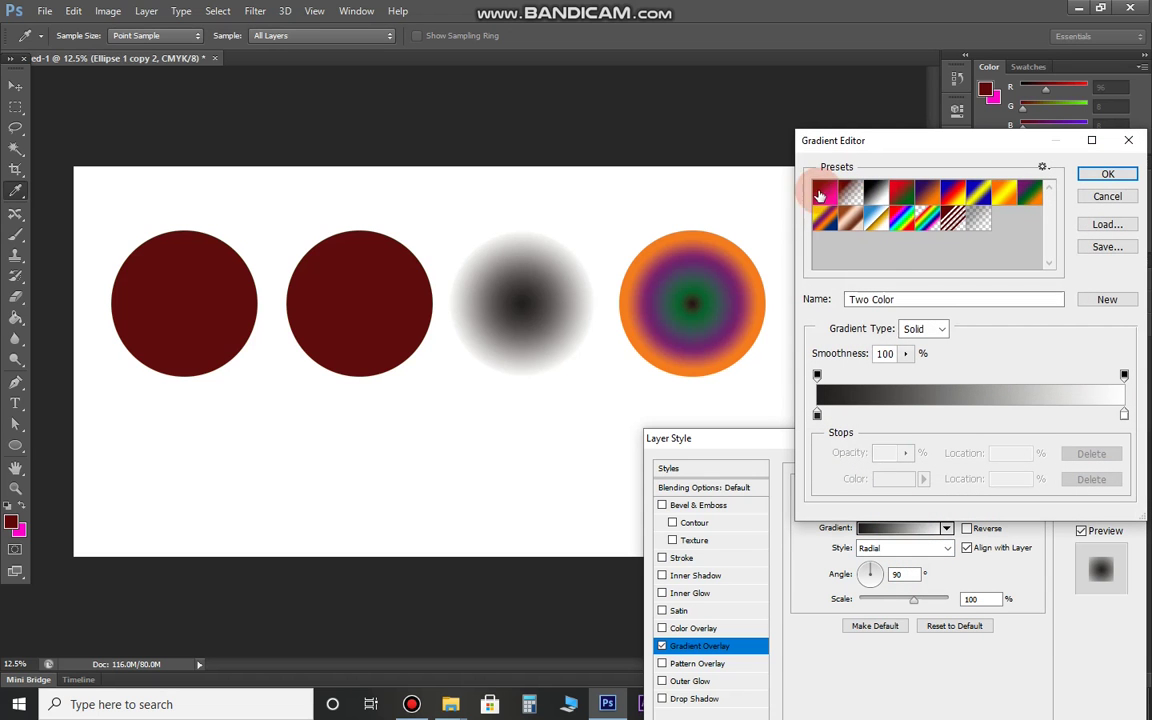
click(904, 224)
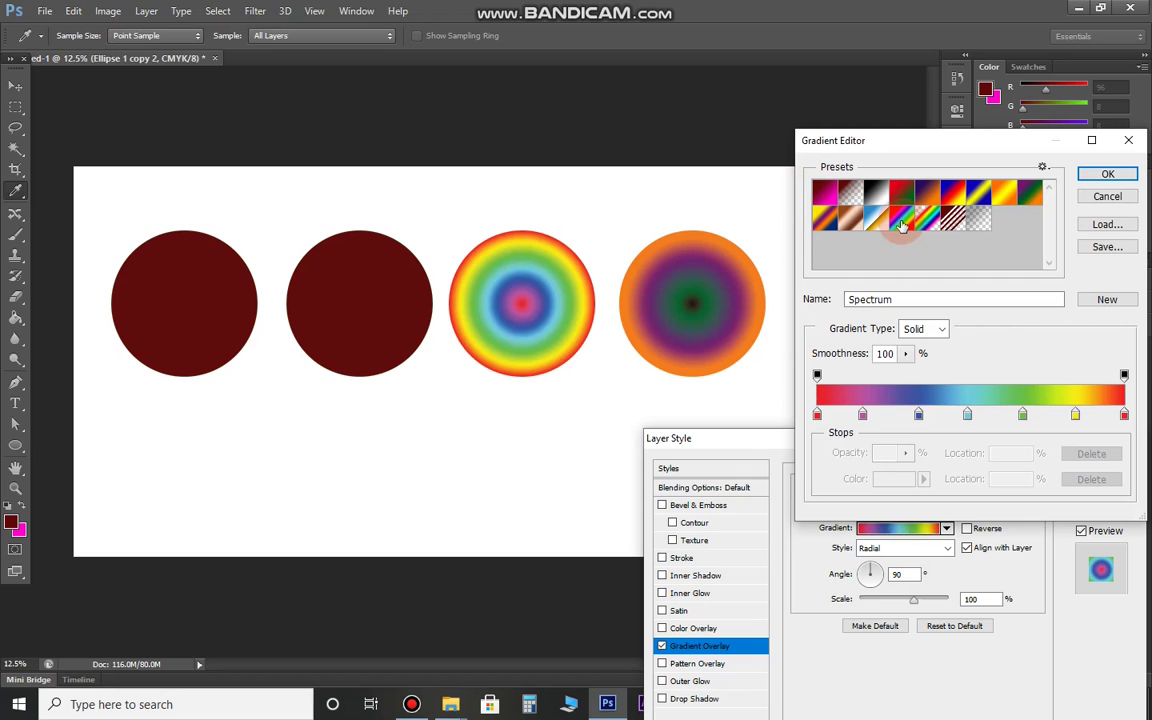
key(Return)
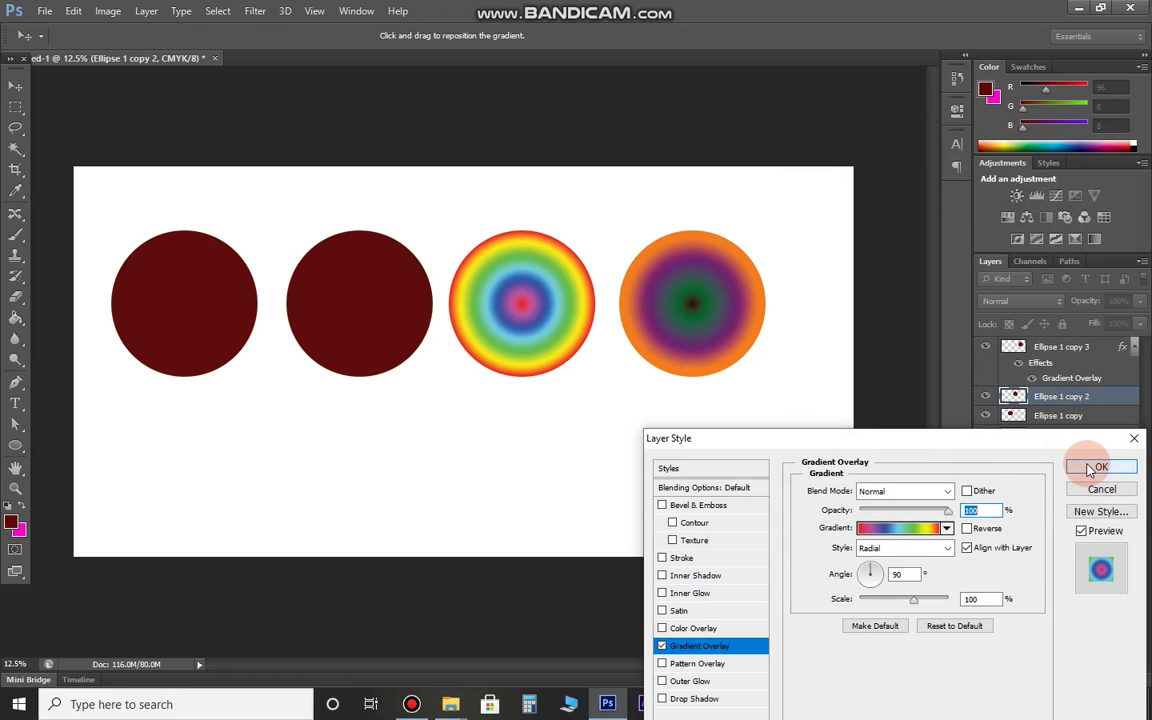
click(1094, 467)
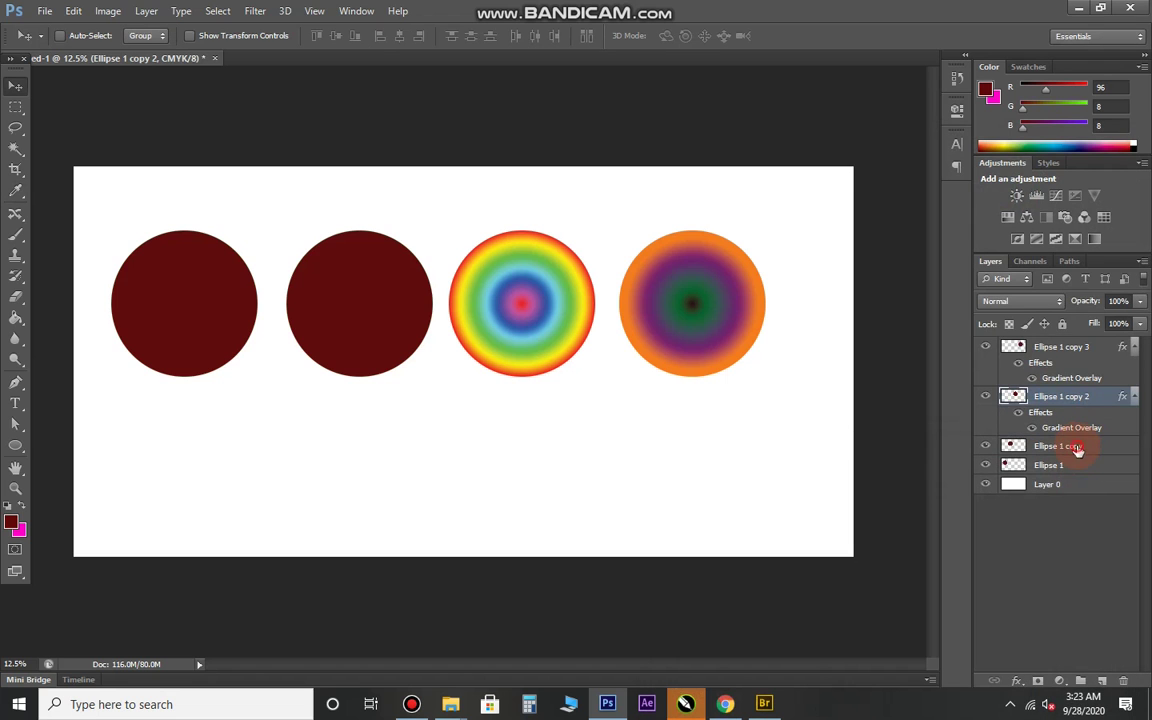
Give Ellipse 1 copy a Radial Gradient Overlay using the Yellow, Violet, Orange, Blue preset.
click(1077, 450)
click(1017, 680)
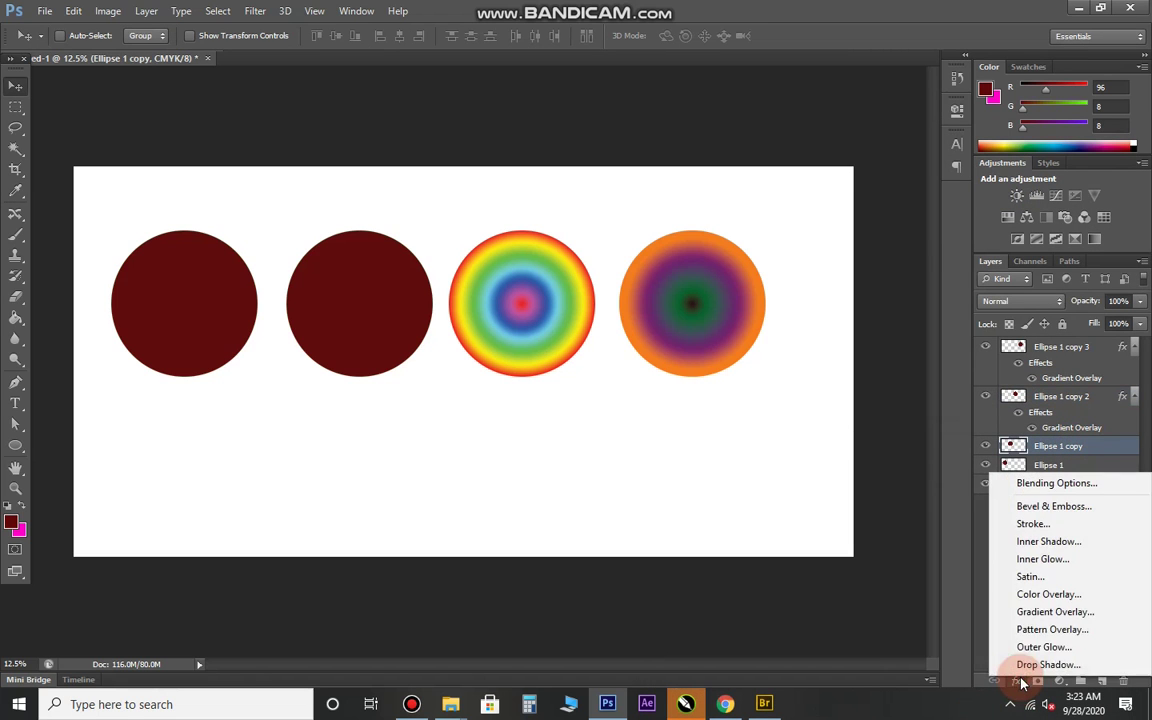
click(1040, 612)
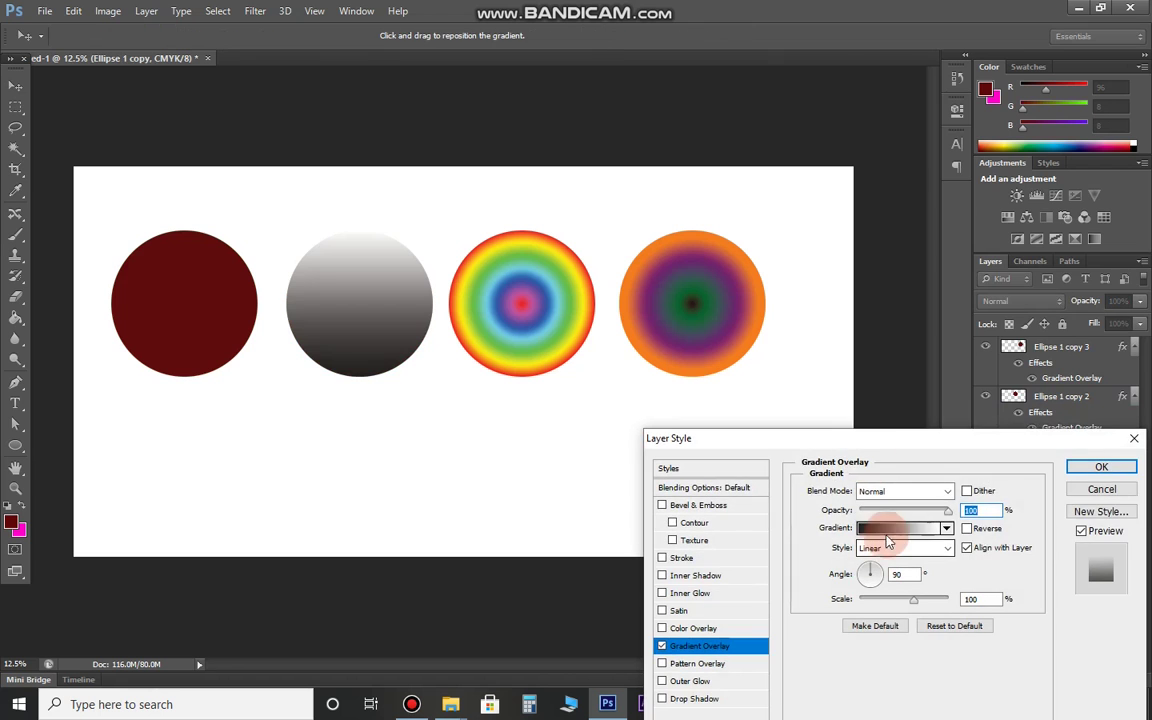
click(888, 530)
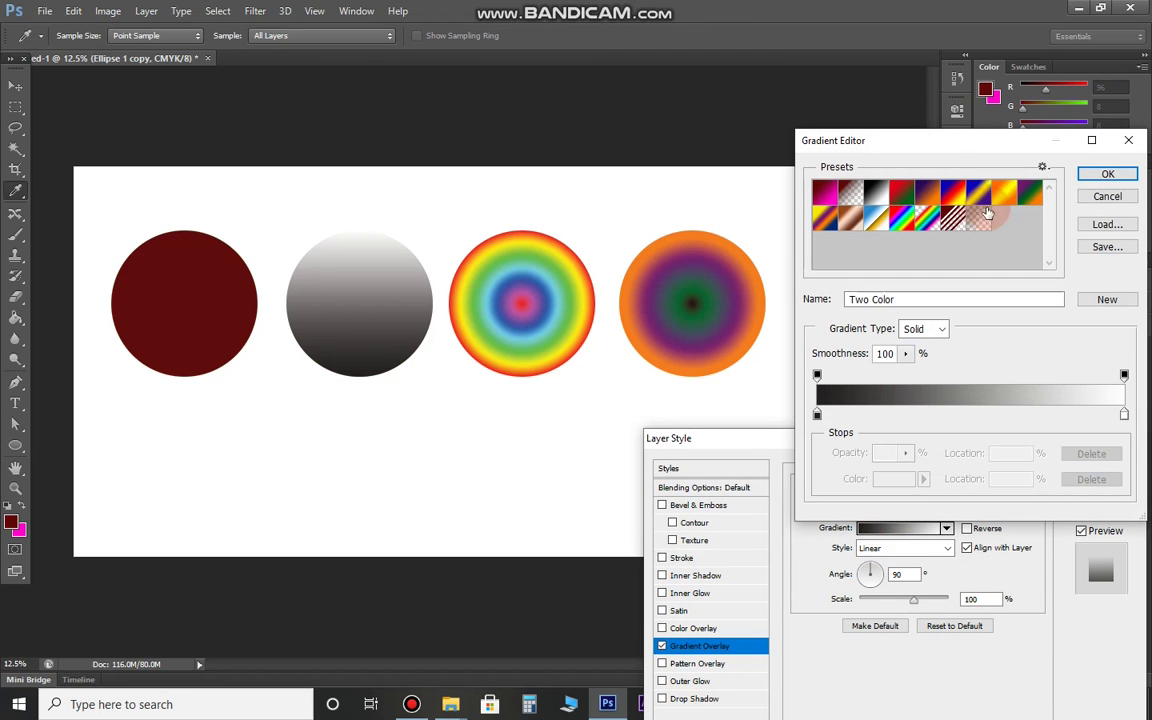
click(819, 226)
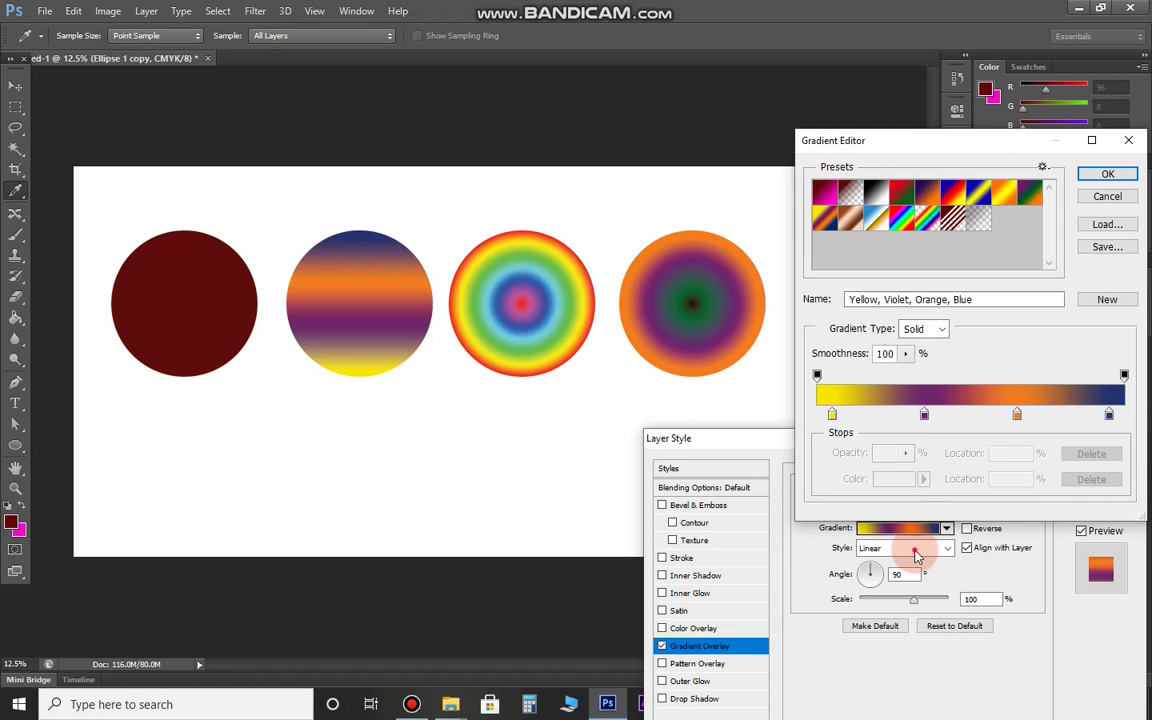
click(1107, 174)
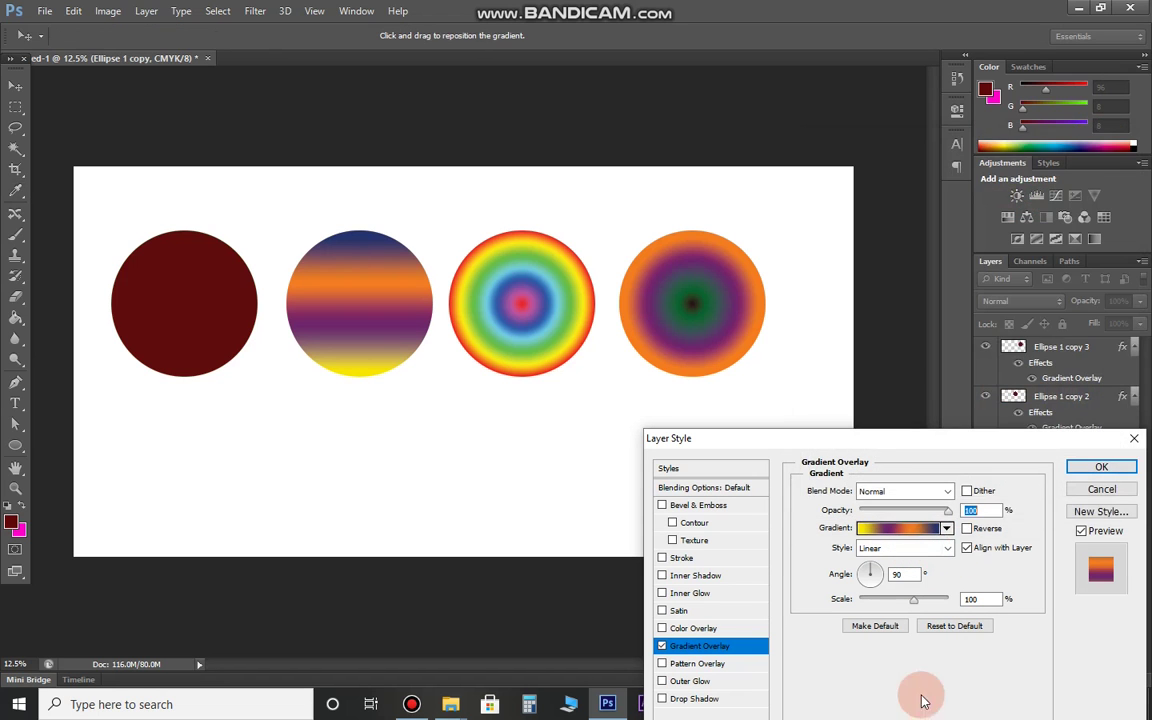
click(905, 549)
click(906, 578)
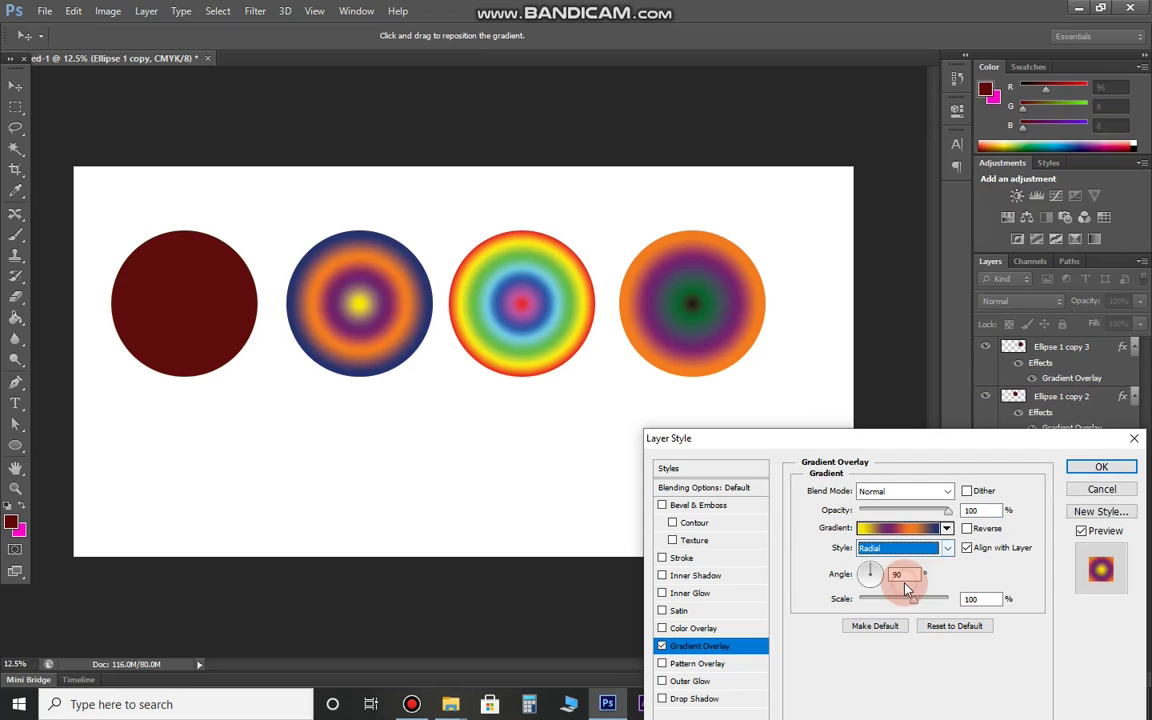
key(Return)
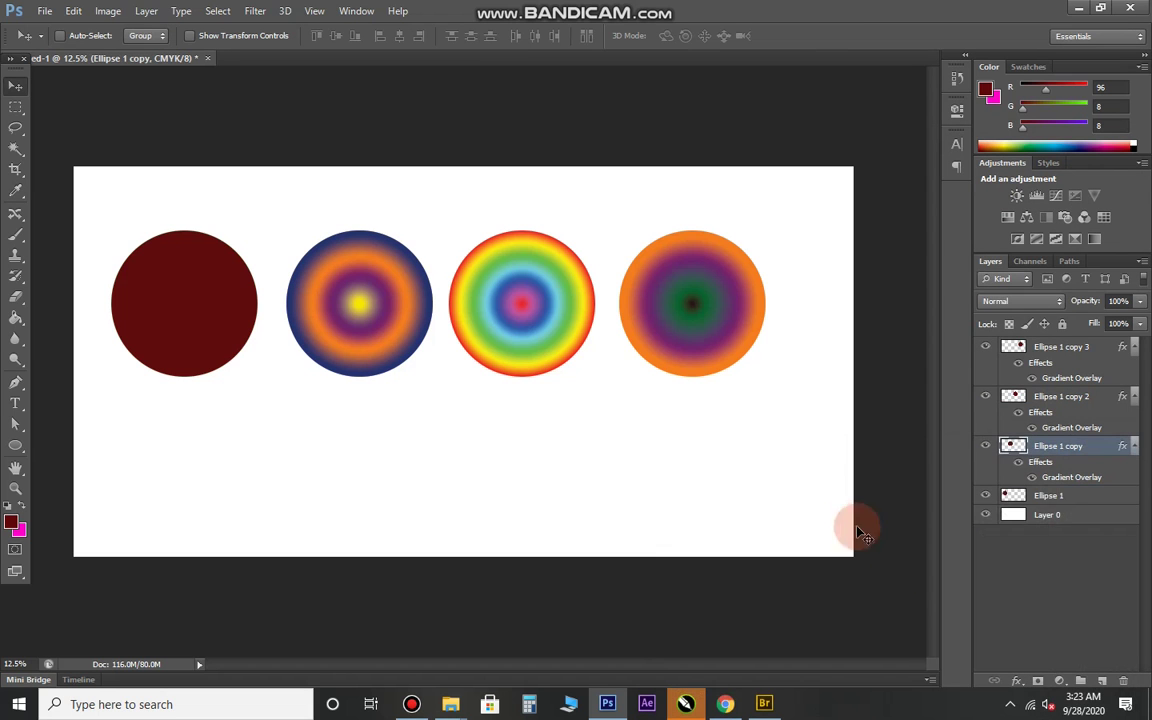
click(1068, 498)
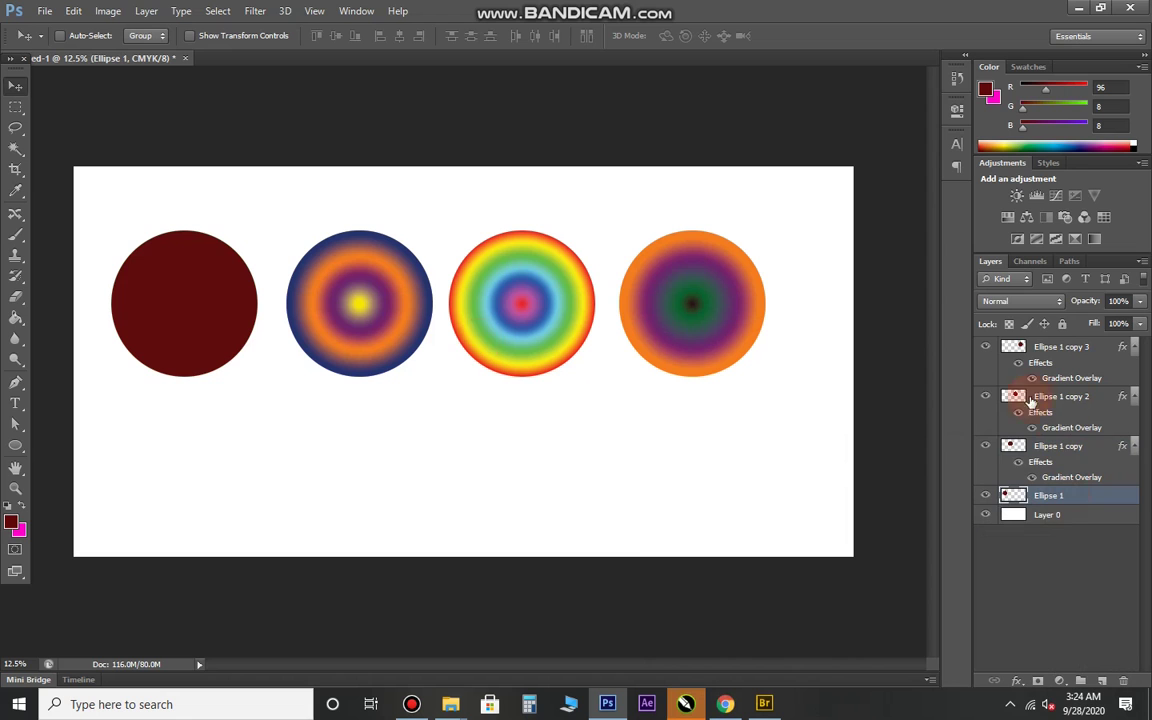
Give Ellipse 1 a linear Gradient Overlay using the Yellow, Violet, Orange, Blue preset.
click(1017, 681)
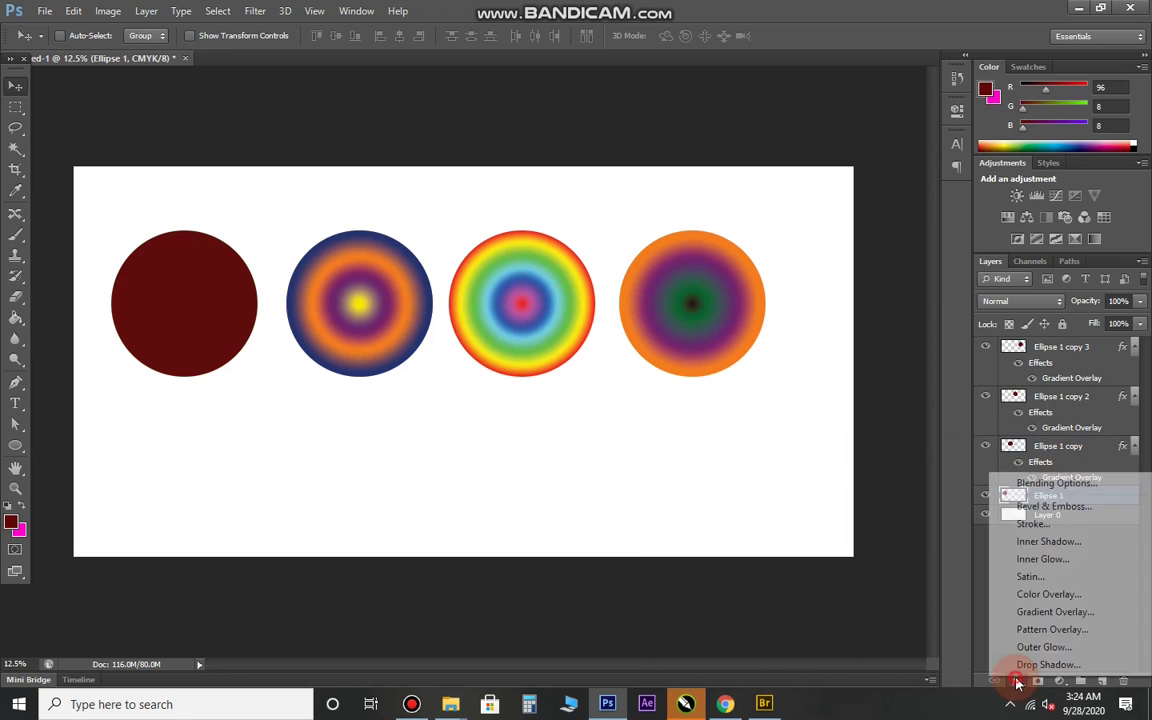
click(1042, 618)
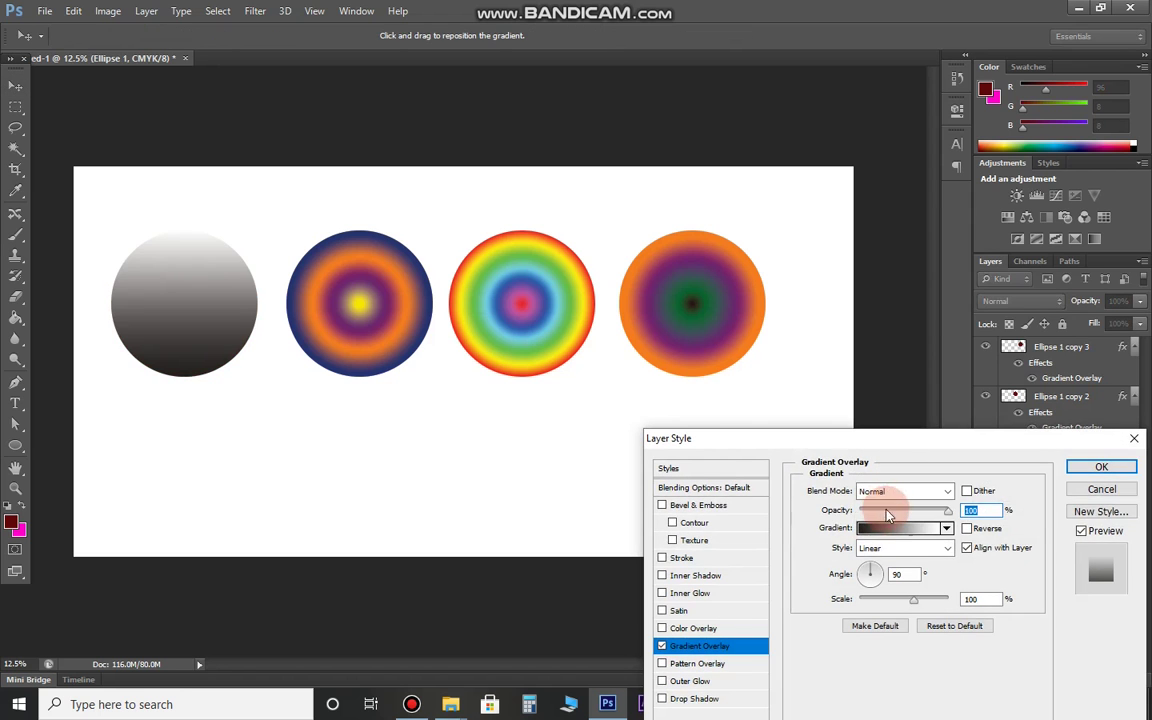
click(891, 531)
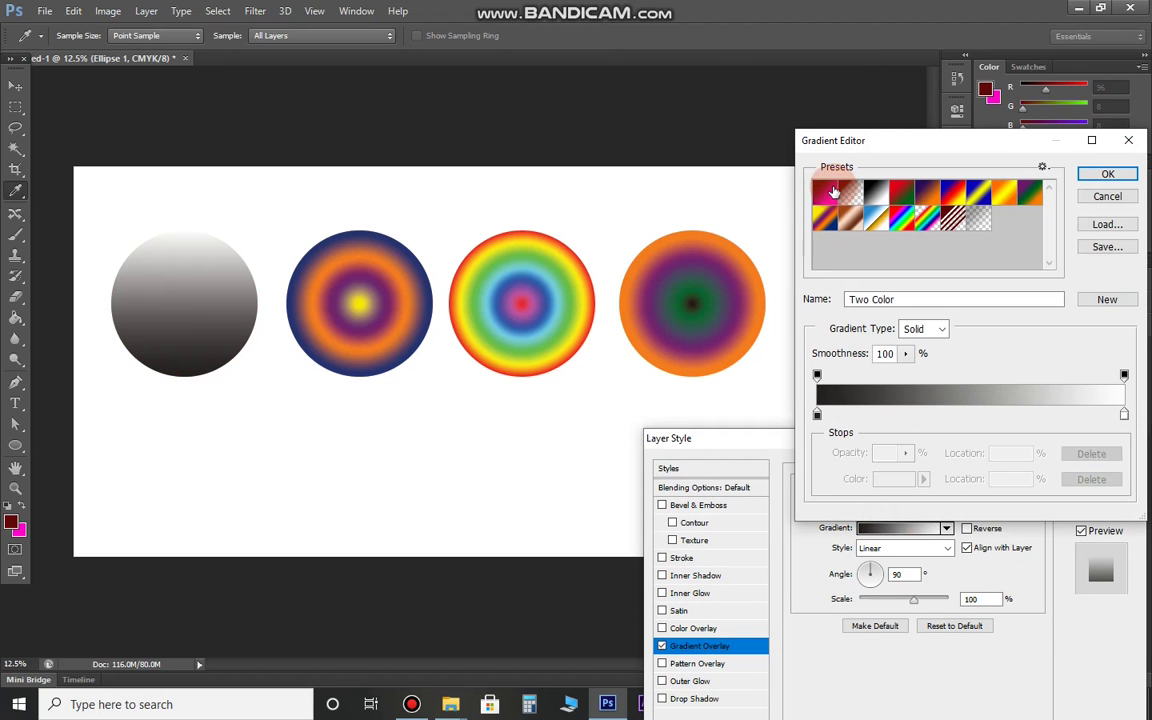
click(832, 218)
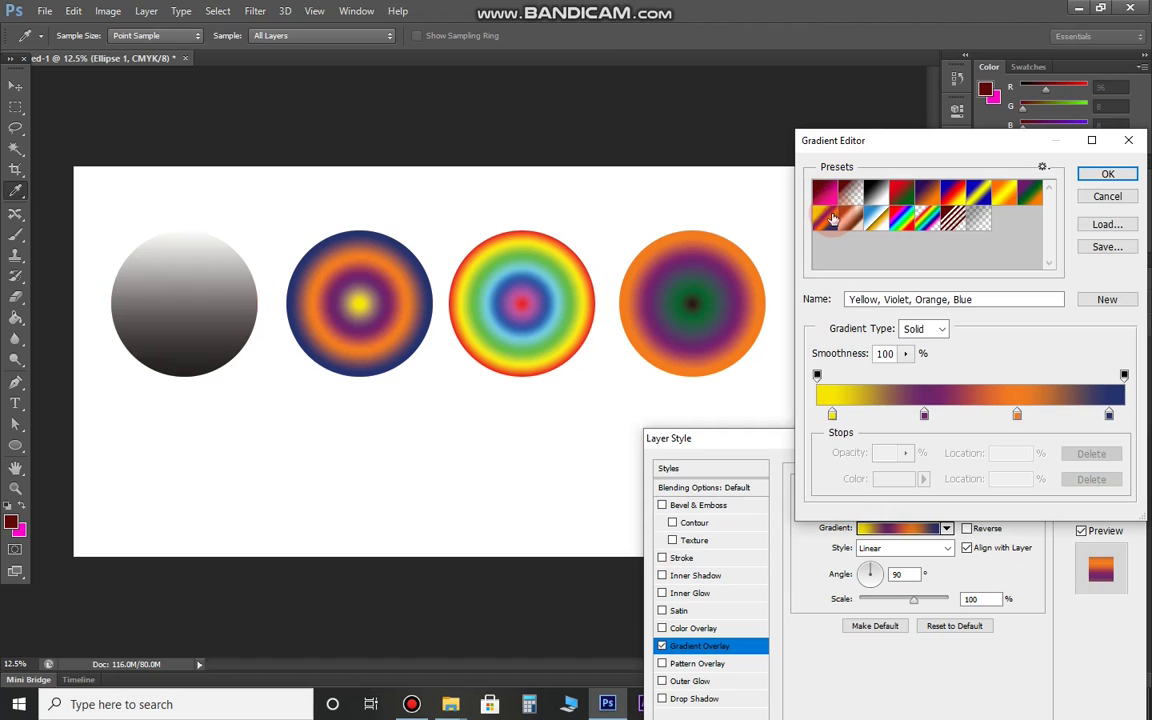
click(823, 193)
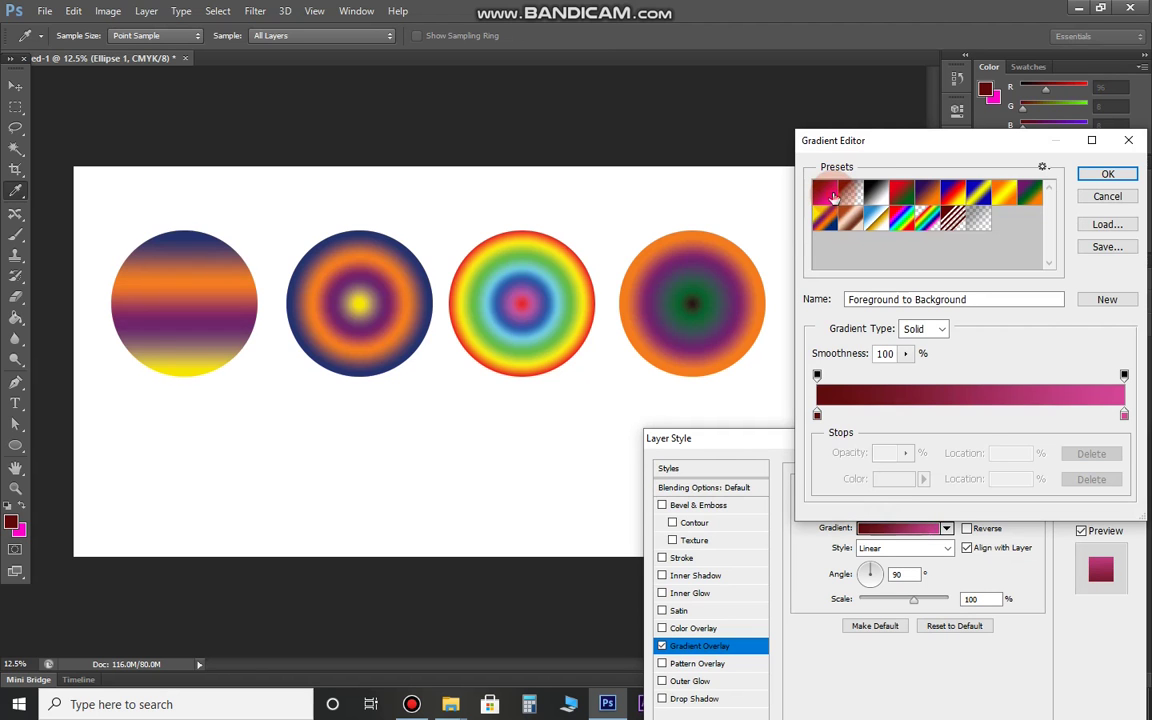
click(829, 225)
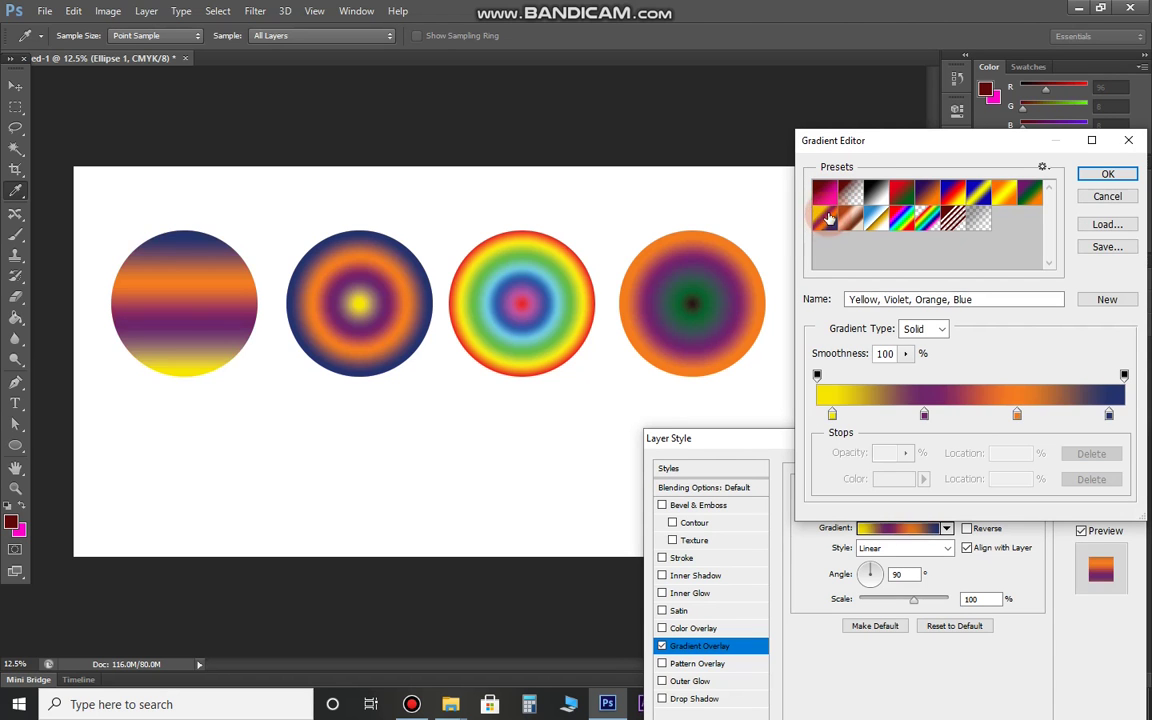
click(823, 192)
click(826, 216)
double_click(826, 216)
key(Return)
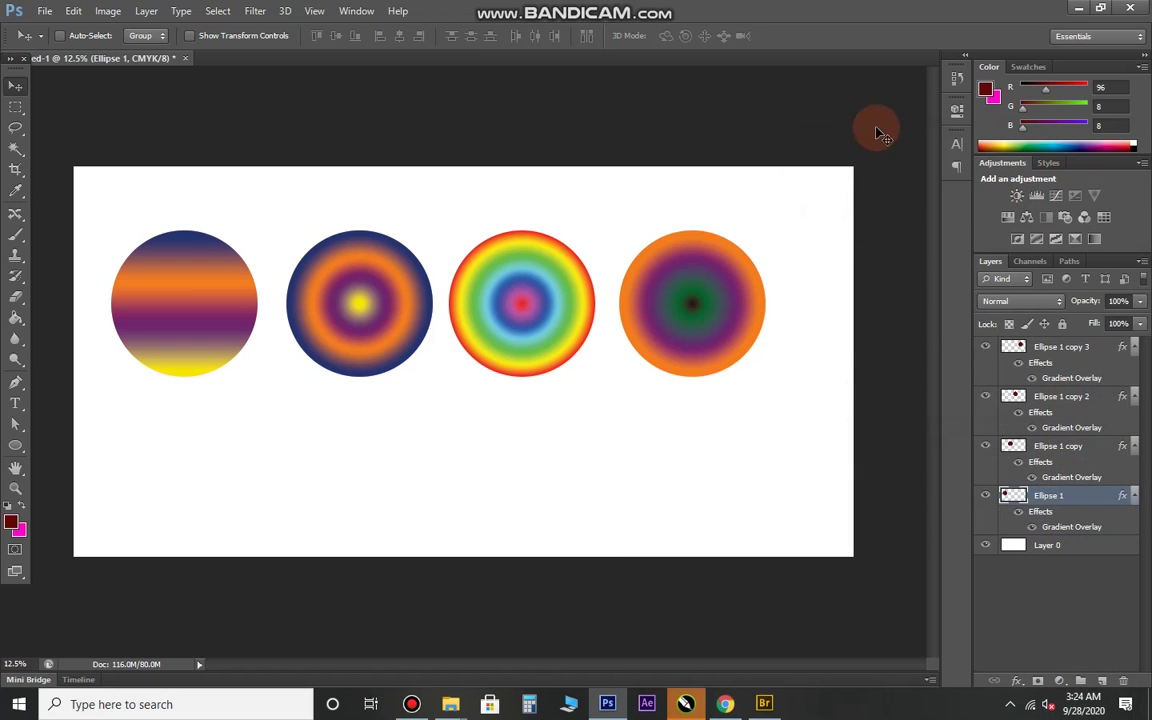
Apply a 146.2-pixel Gaussian Blur to Ellipse 1 copy 3.
click(1086, 365)
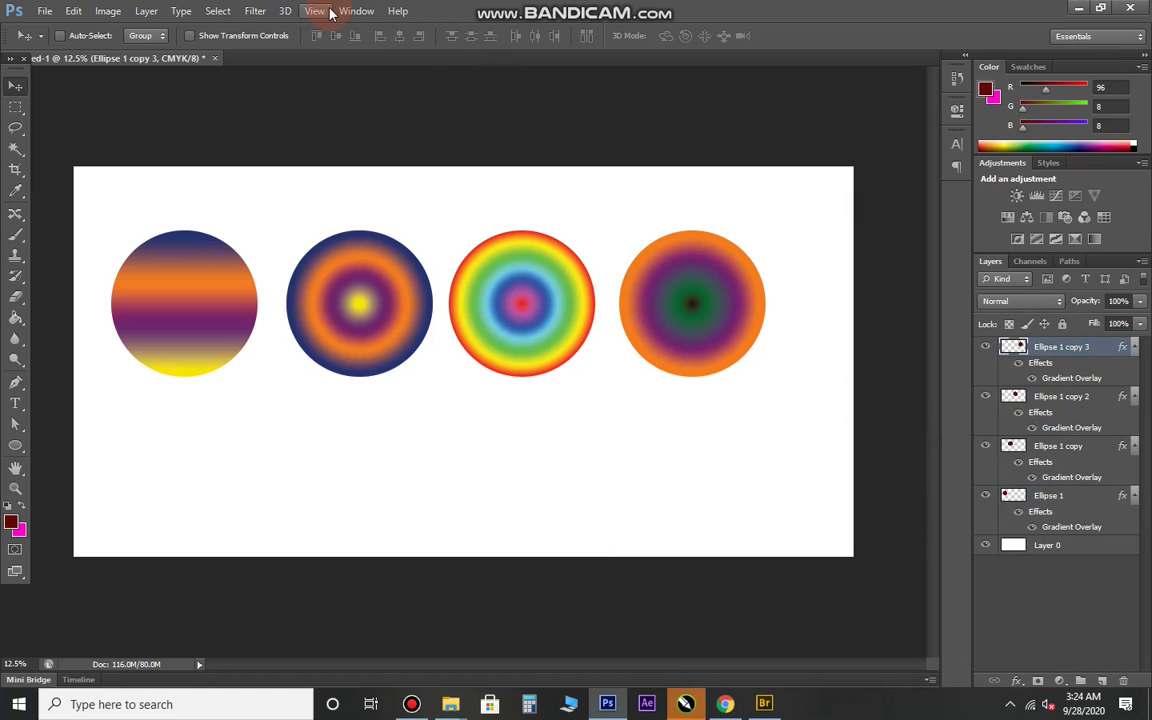
click(245, 14)
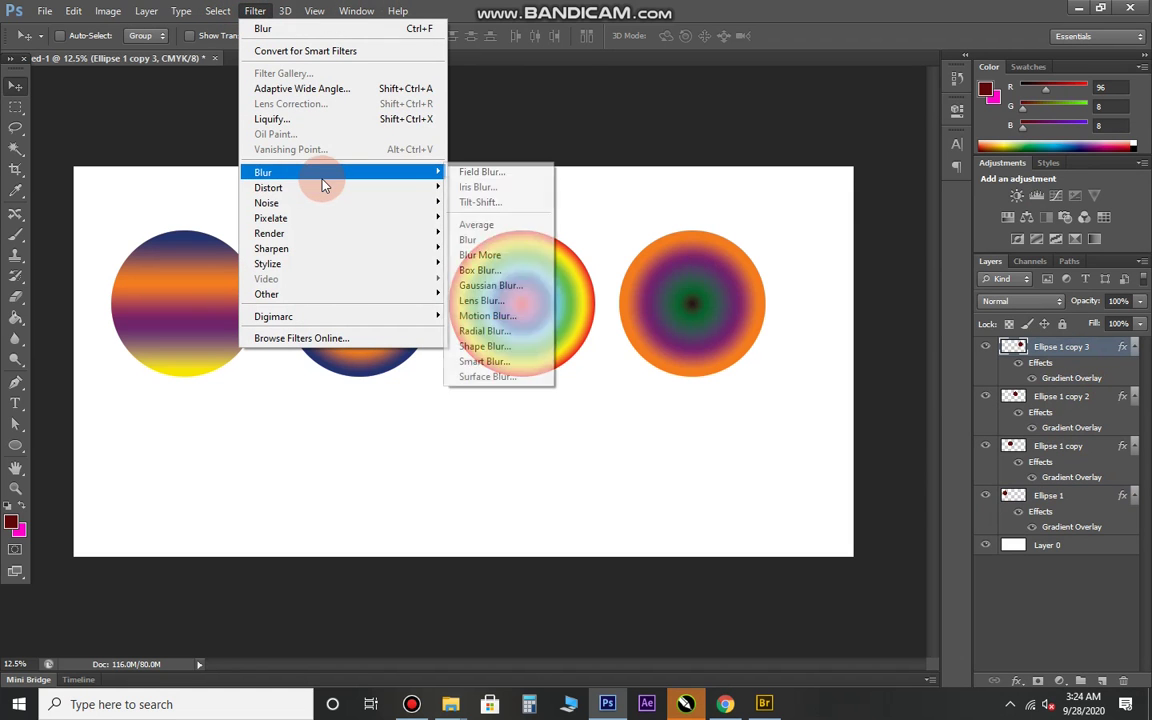
mouse_move(300, 172)
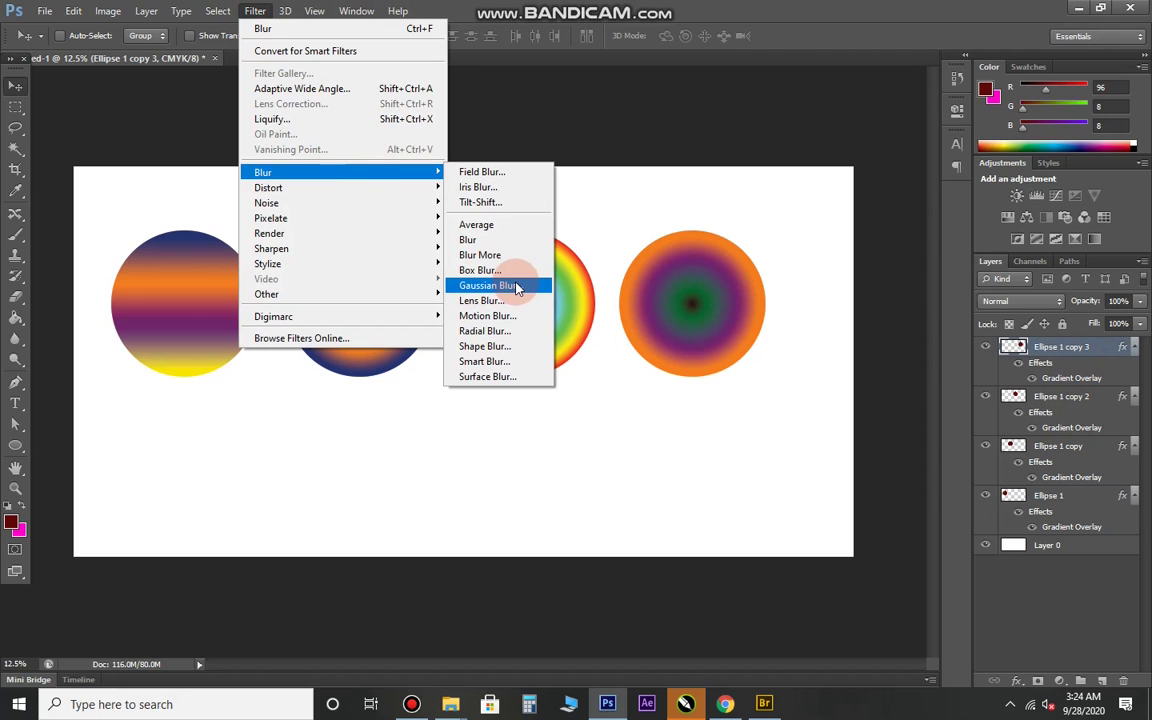
click(518, 289)
drag(594, 294, 688, 271)
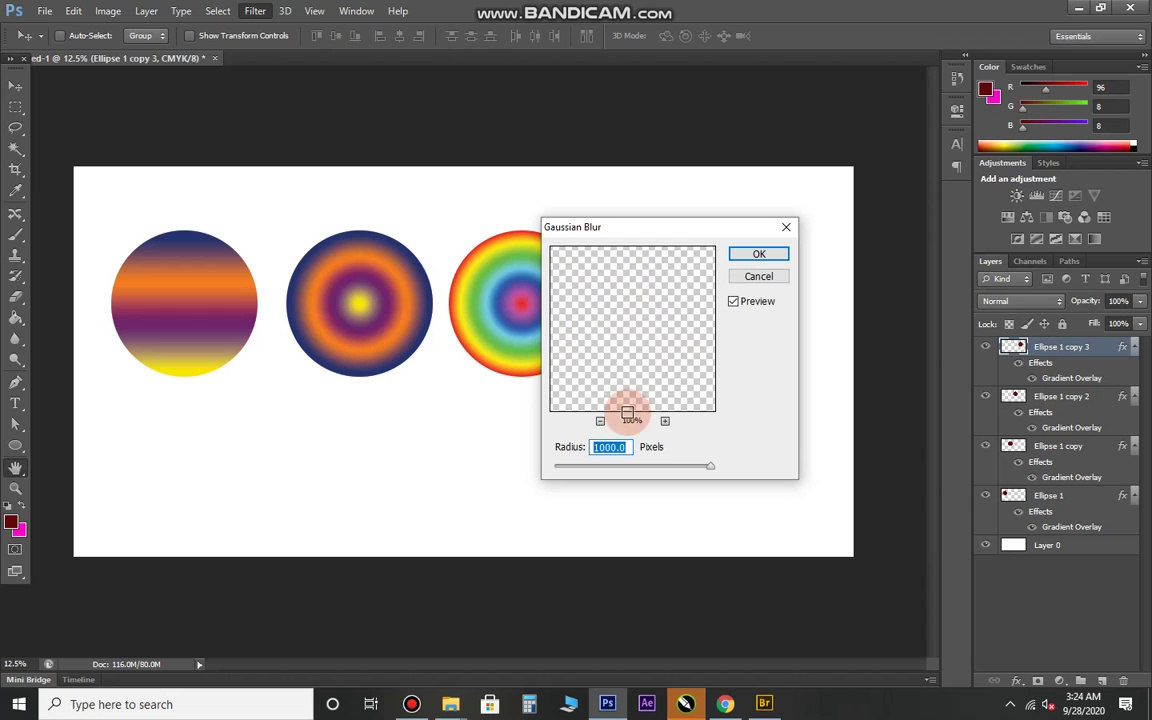
drag(689, 227, 1071, 232)
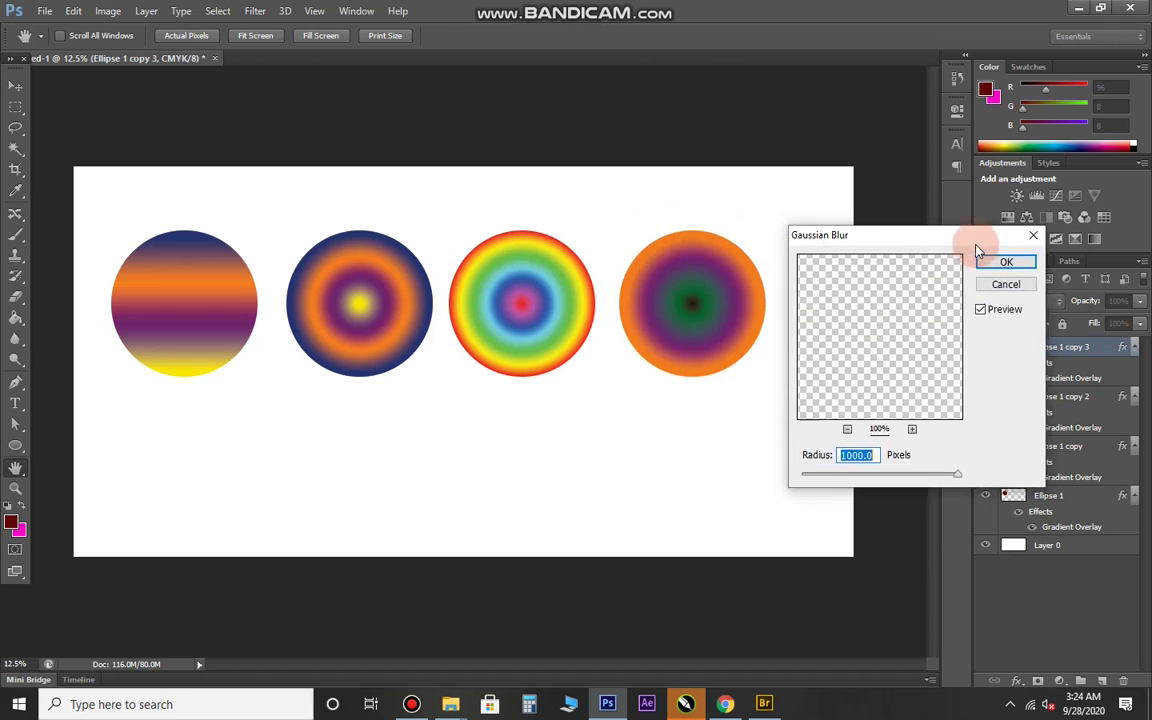
mouse_move(1023, 400)
mouse_down()
mouse_move(1009, 485)
mouse_move(977, 472)
mouse_move(943, 482)
mouse_move(996, 475)
mouse_up()
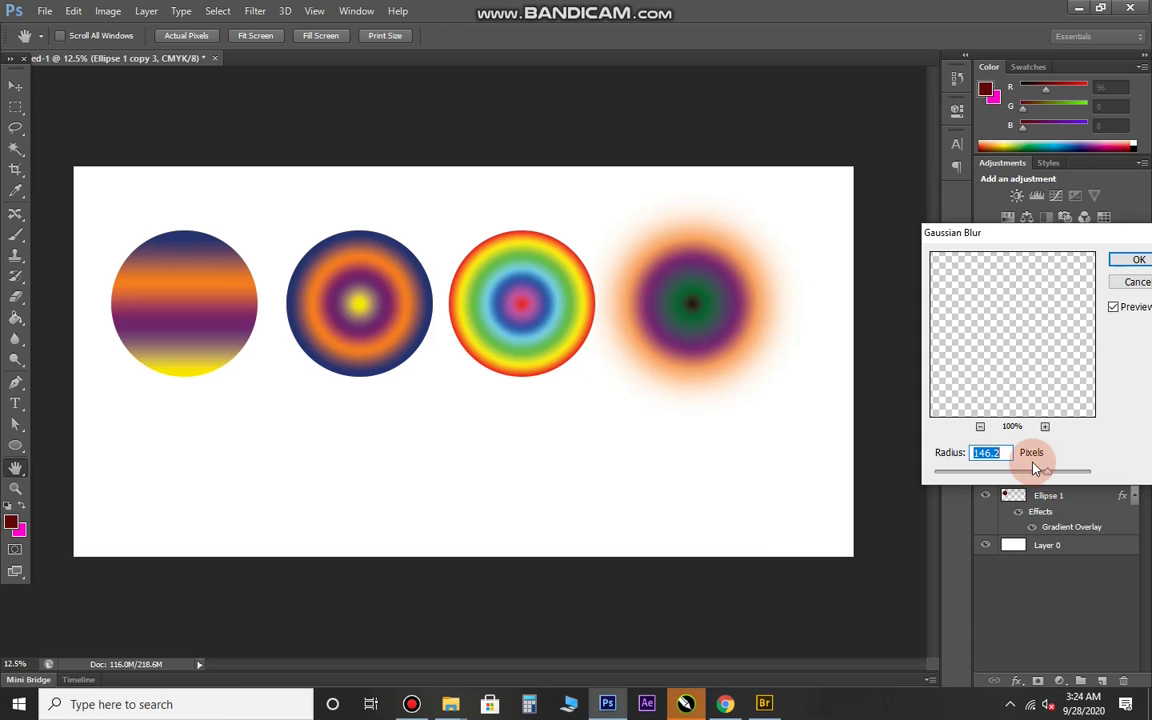
click(1122, 259)
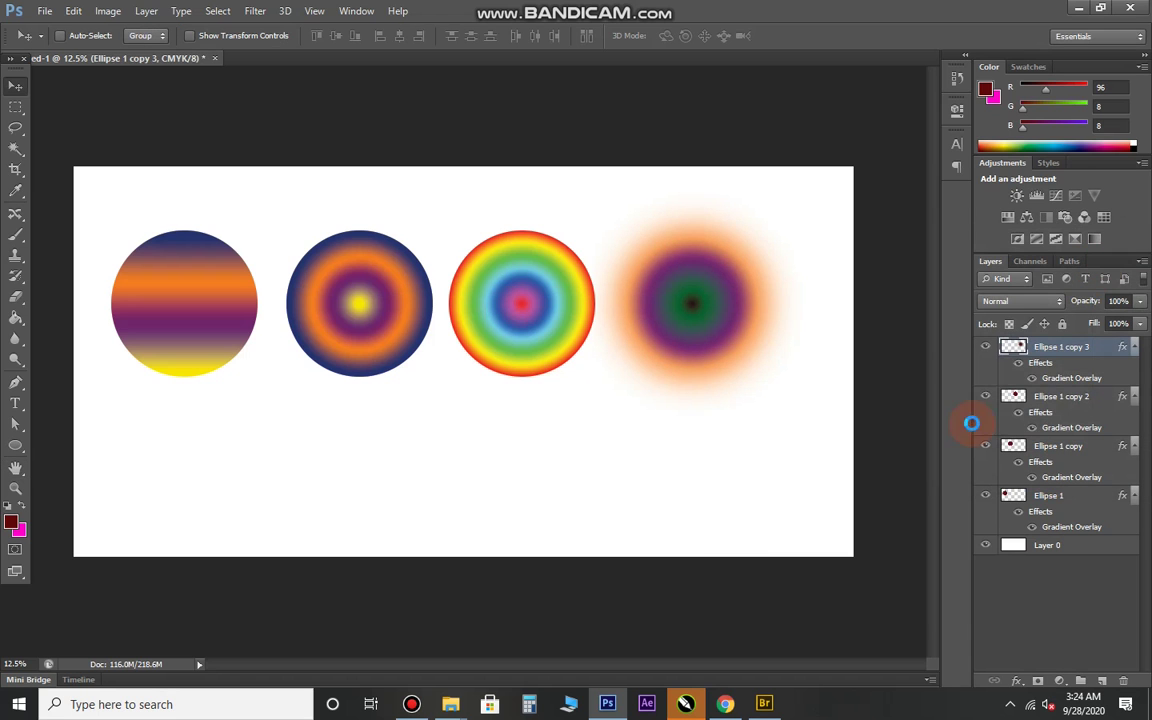
Apply Gaussian Blur to Ellipse 1 copy 2 and Ellipse 1 copy.
click(1065, 407)
click(258, 12)
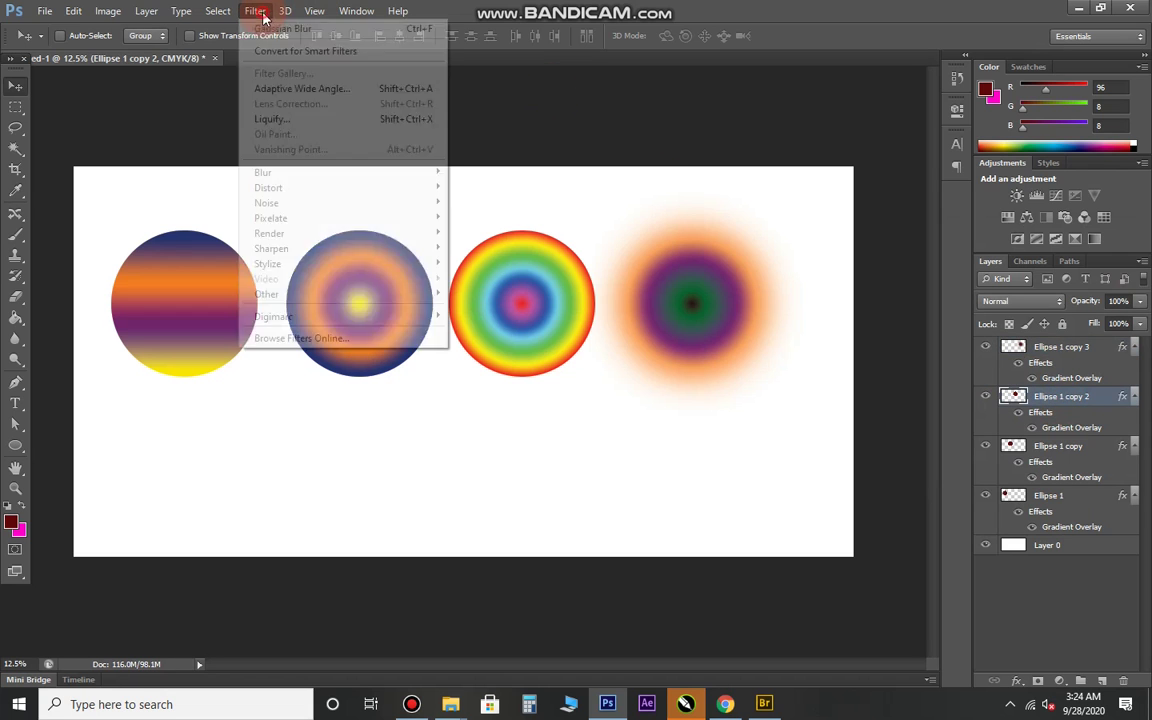
mouse_move(290, 172)
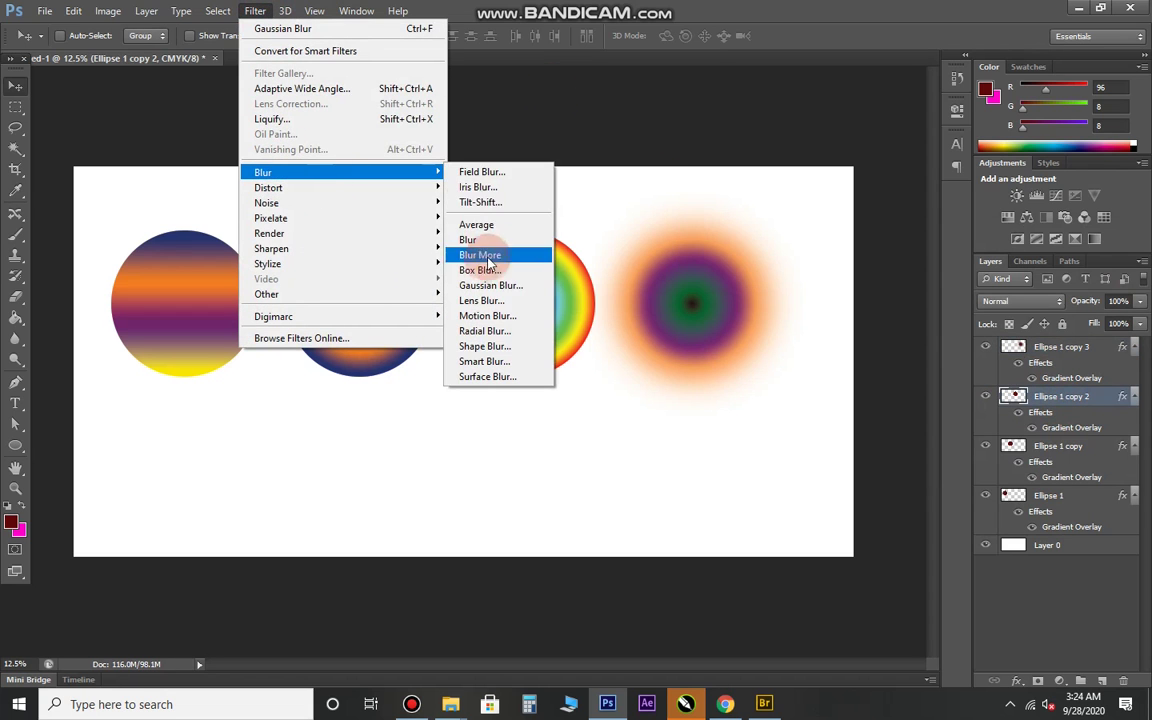
click(485, 285)
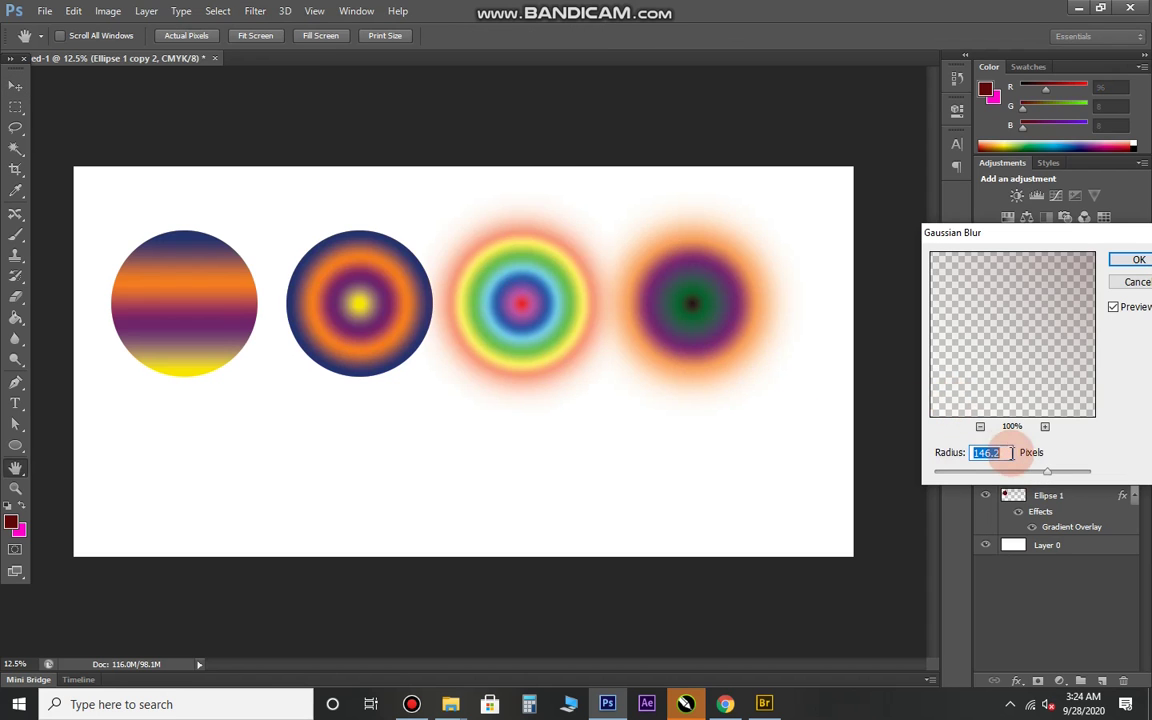
click(1139, 259)
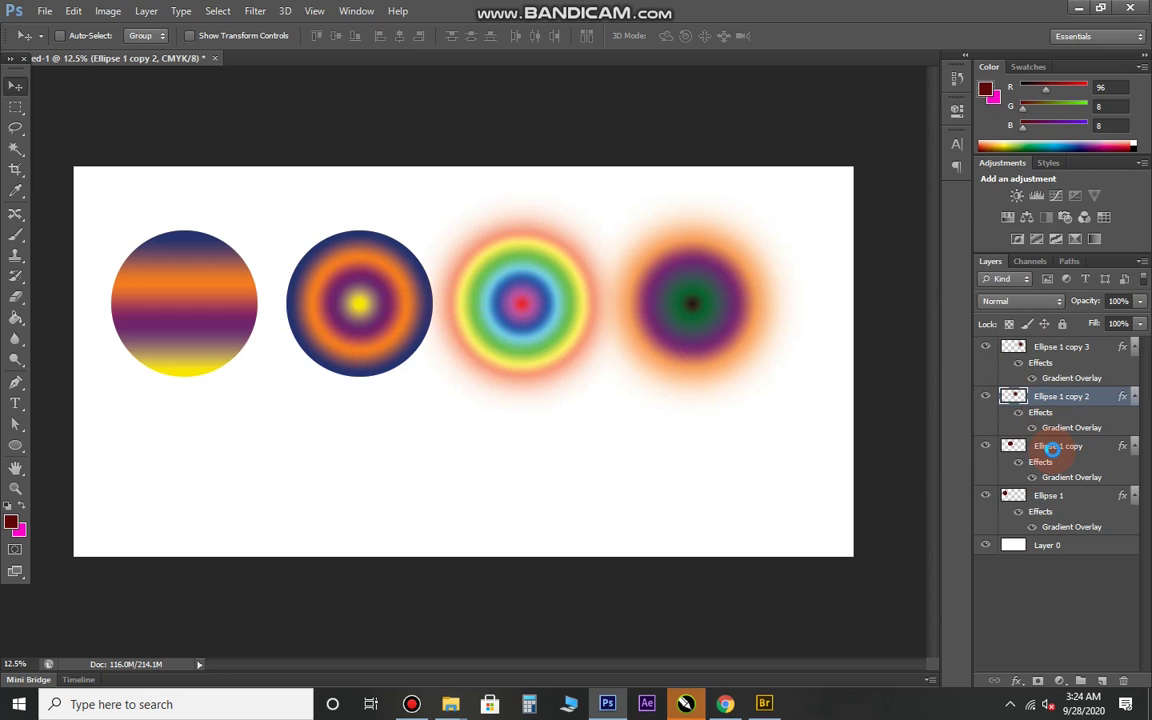
click(1052, 451)
click(256, 12)
mouse_move(263, 172)
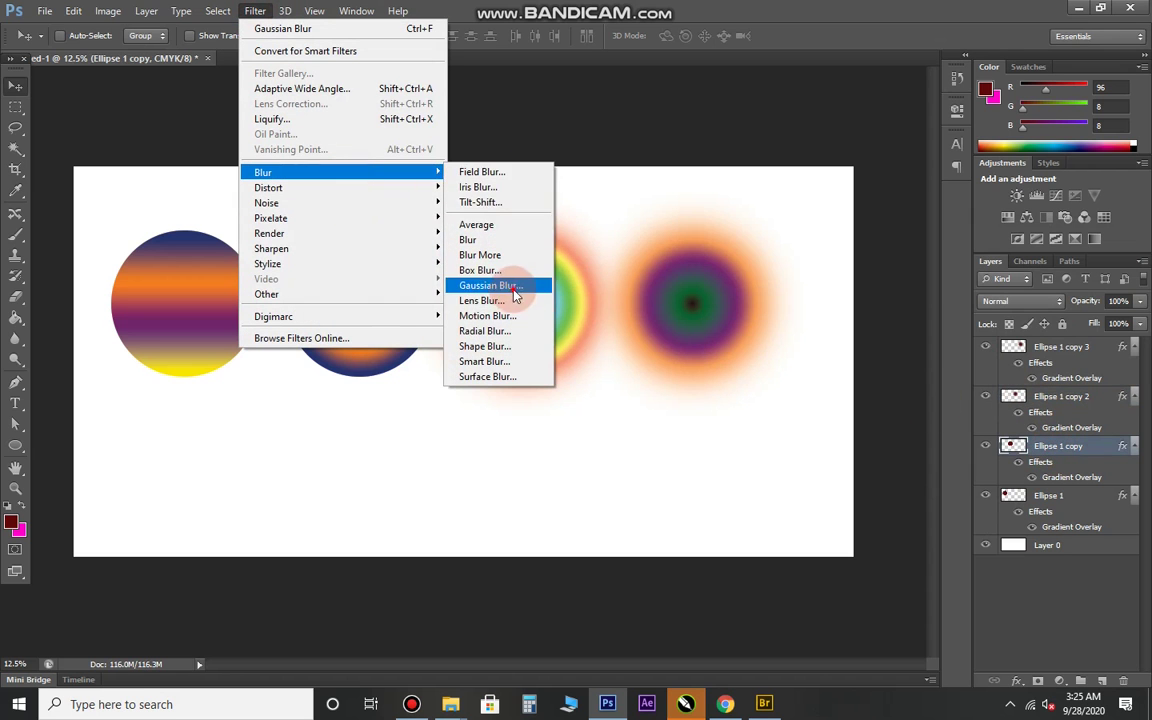
click(490, 285)
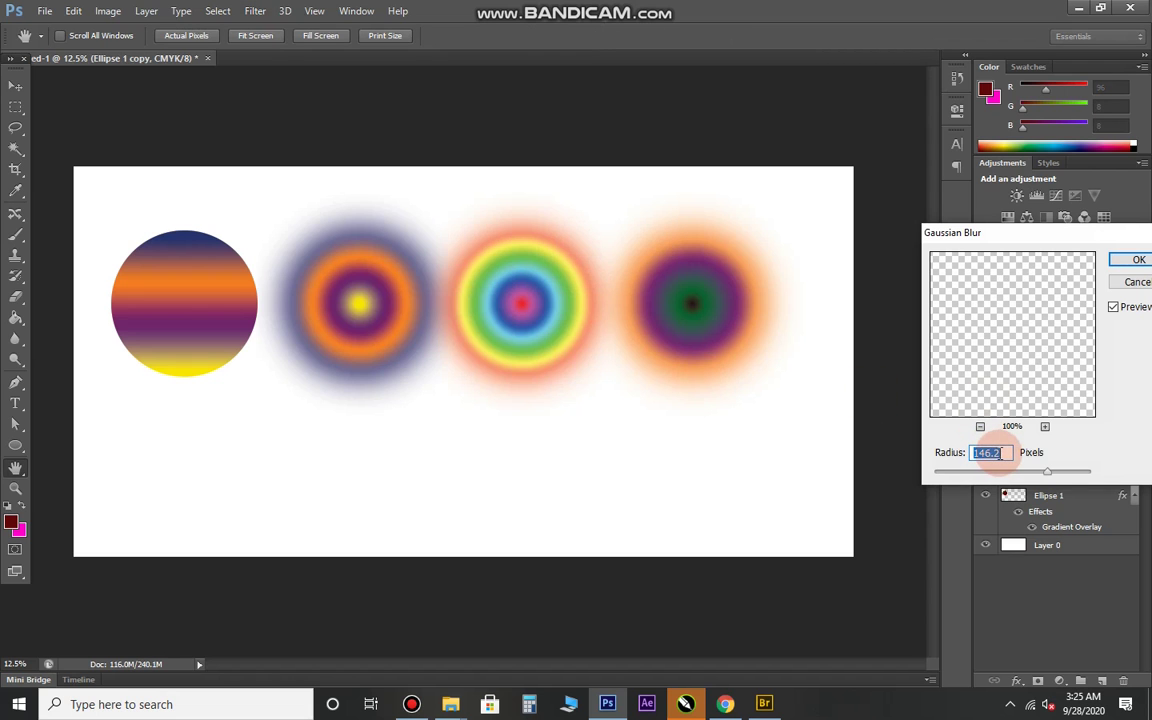
click(1136, 260)
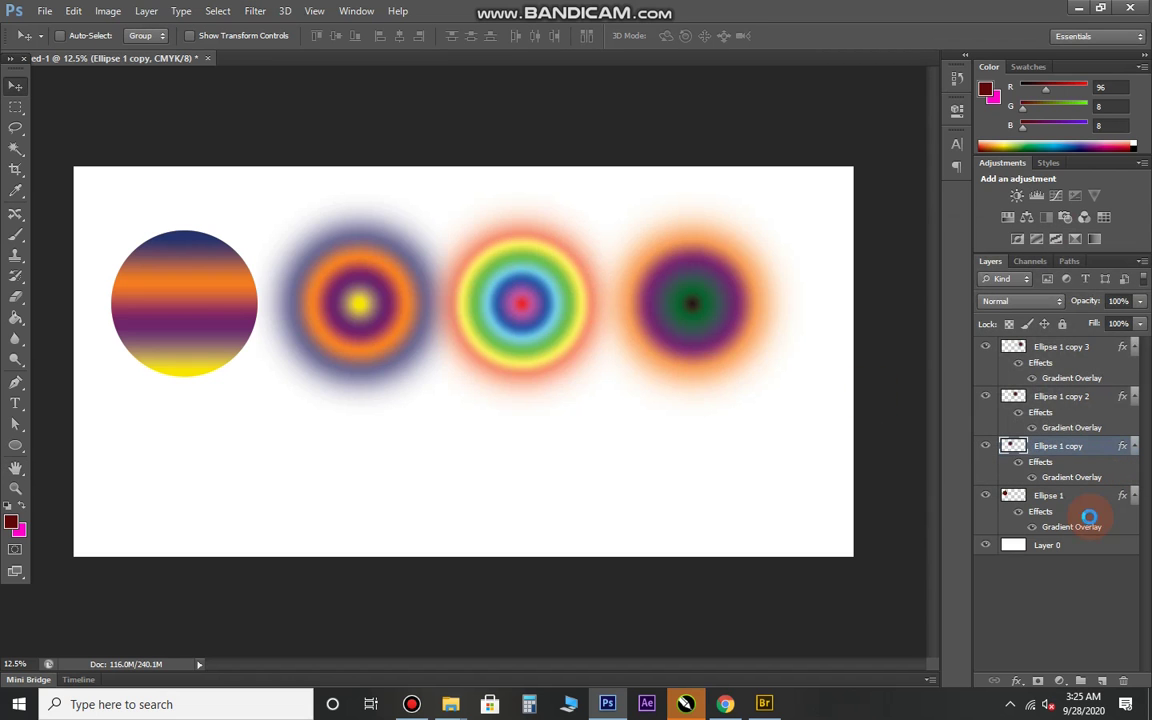
Blur the first circle, Ellipse 1, with a 177.5-pixel Gaussian Blur.
key(alt+bracketleft)
click(255, 11)
mouse_move(263, 172)
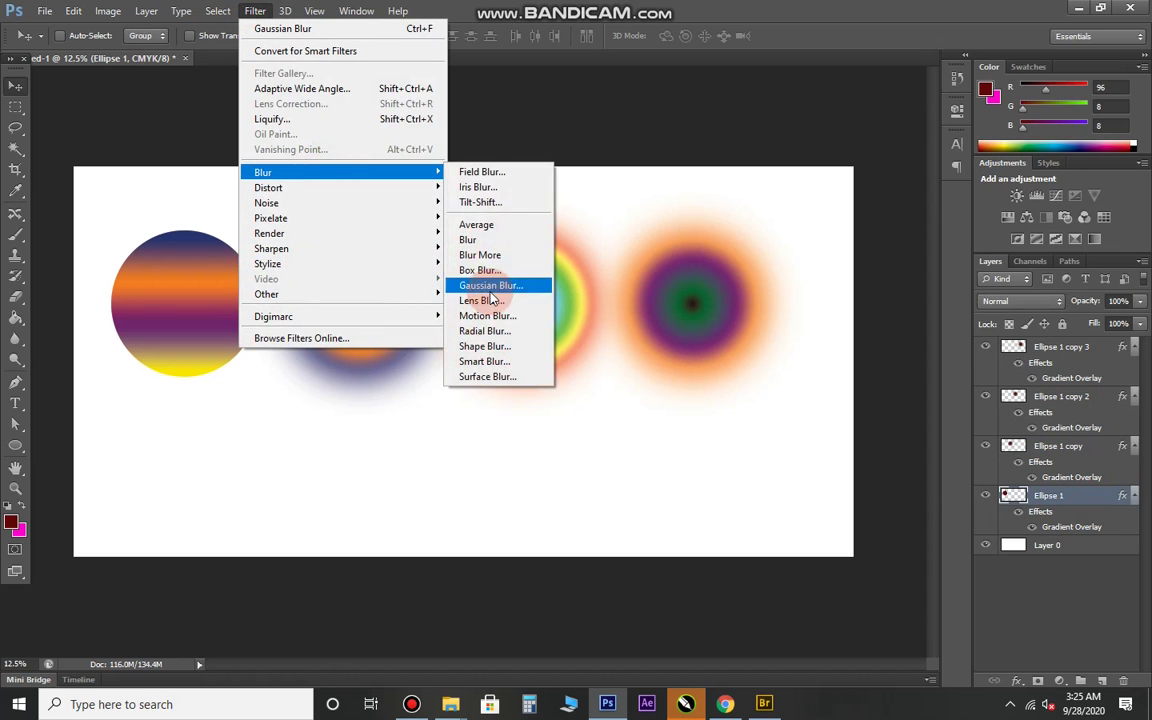
click(488, 285)
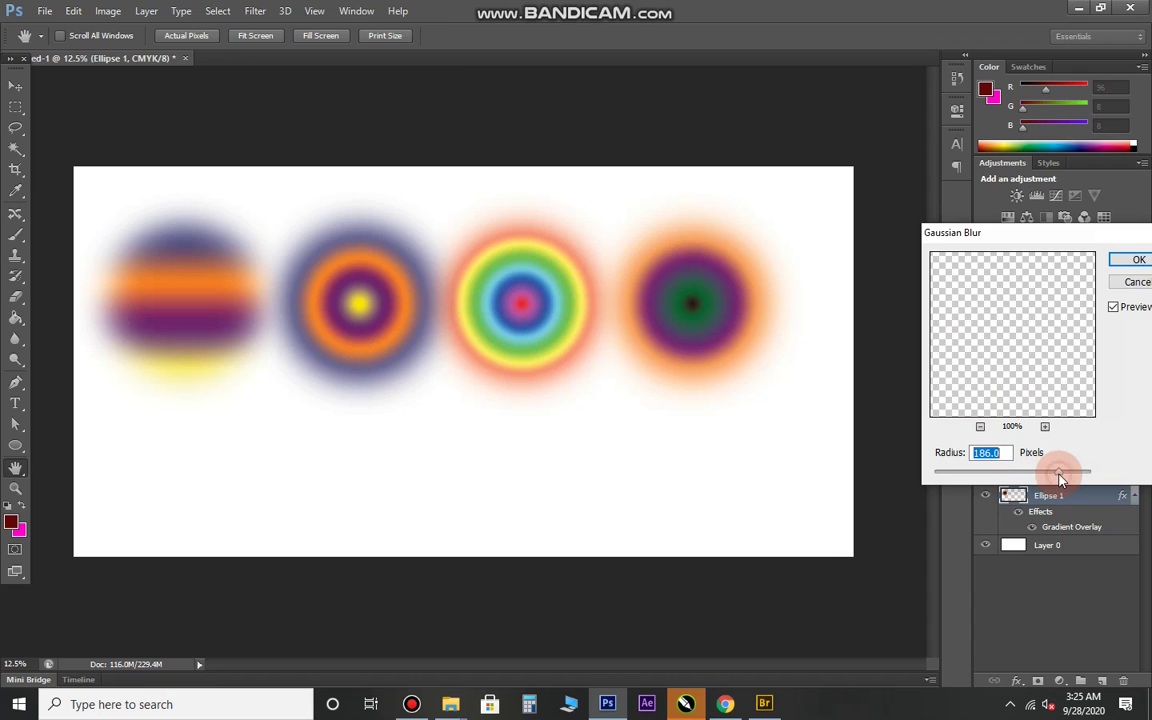
drag(1060, 480, 1061, 479)
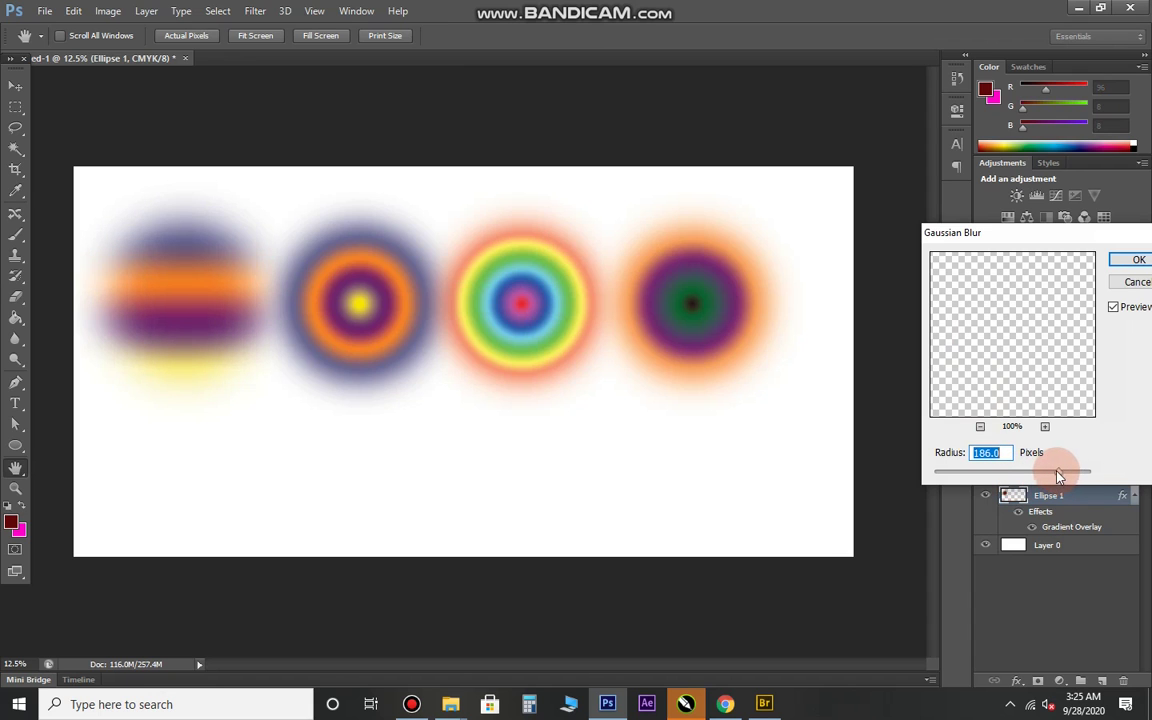
click(1136, 258)
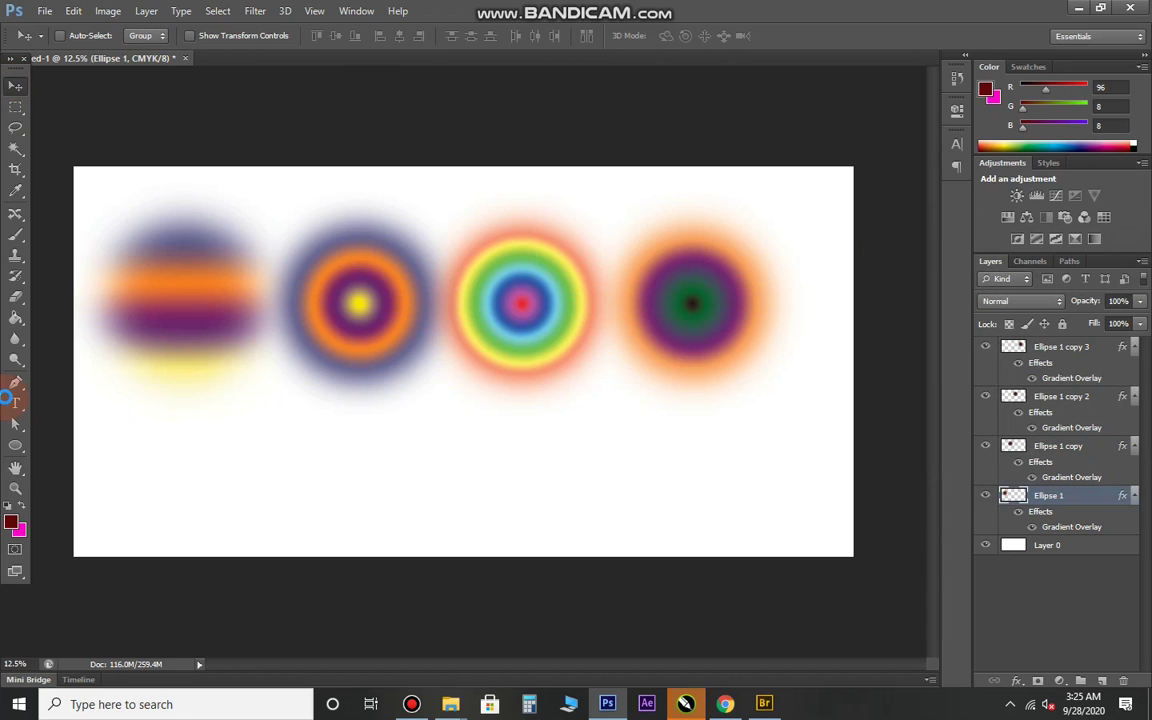
click(1077, 550)
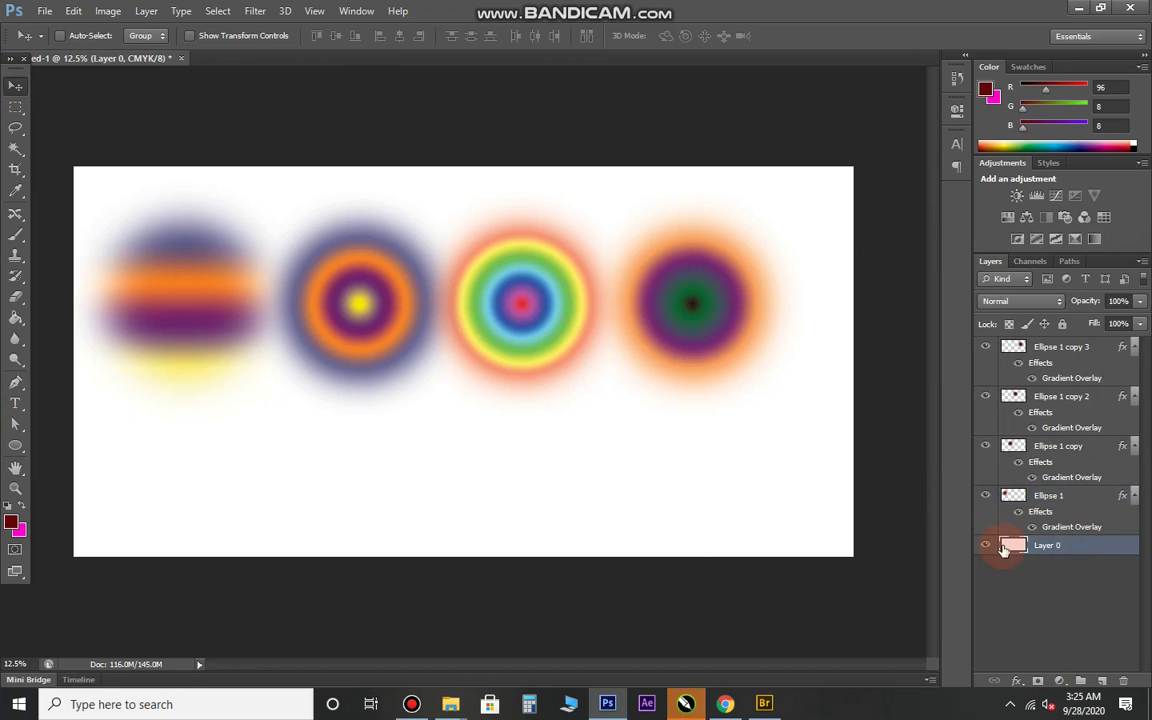
click(10, 528)
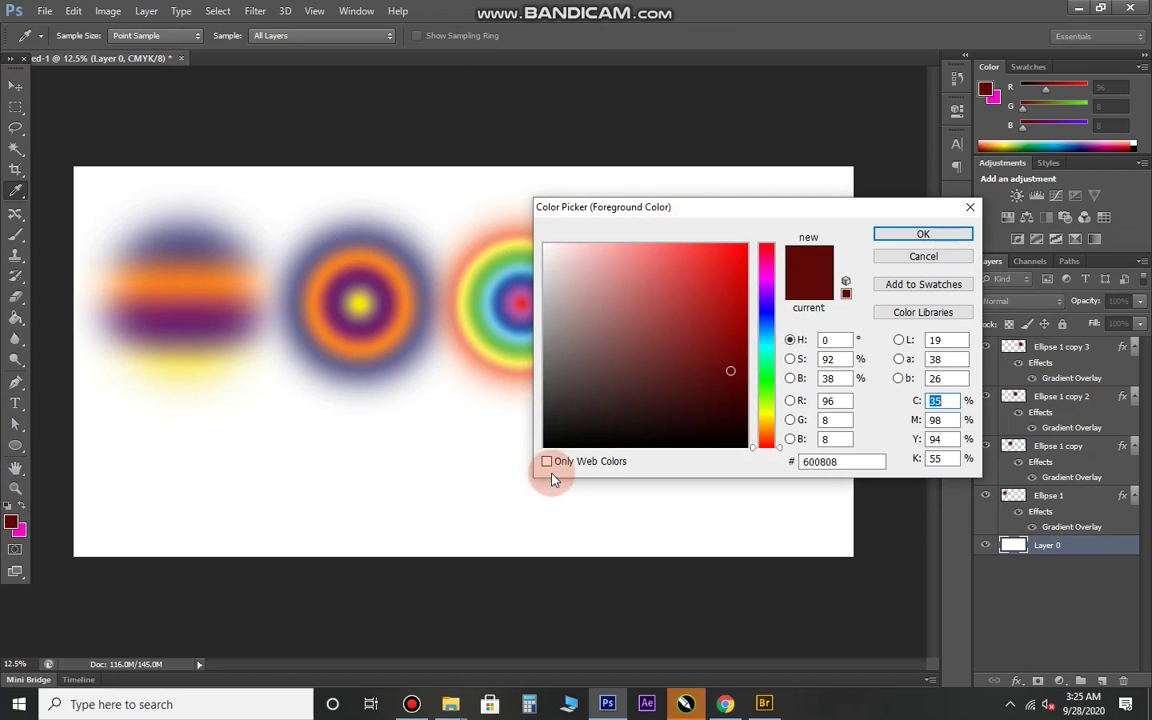
mouse_move(596, 278)
mouse_down()
mouse_move(535, 245)
mouse_move(558, 321)
mouse_up()
mouse_move(770, 425)
mouse_down()
mouse_move(767, 270)
mouse_move(767, 452)
mouse_up()
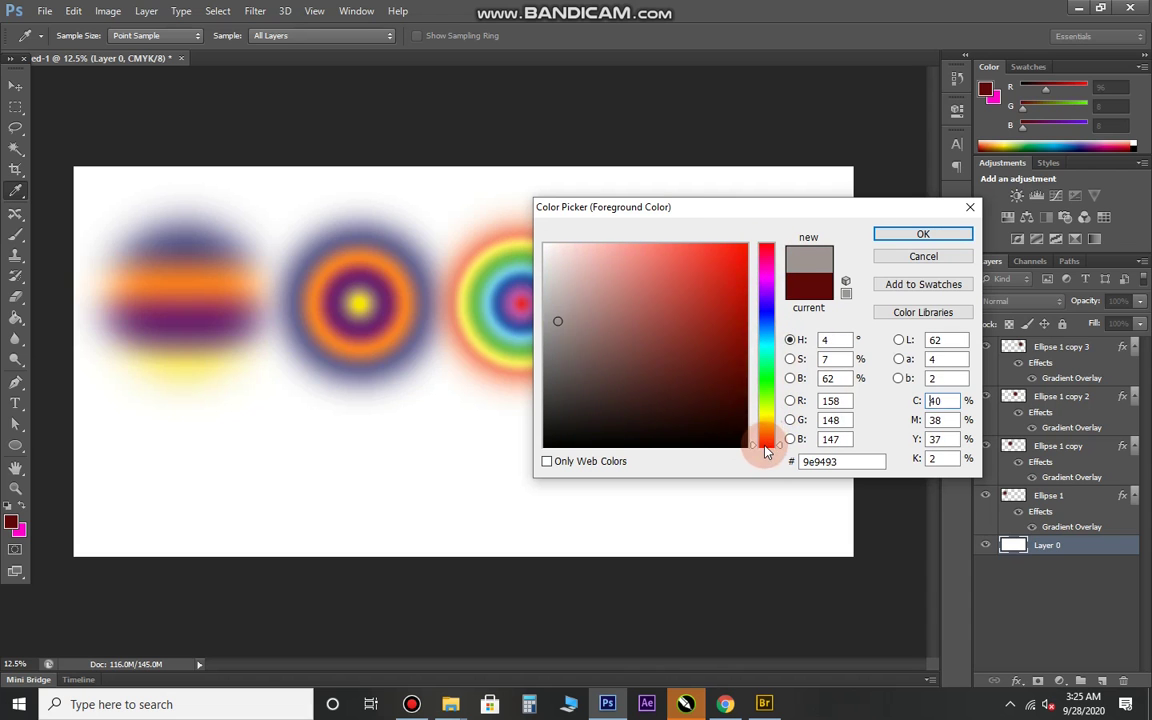
click(944, 256)
key(v)
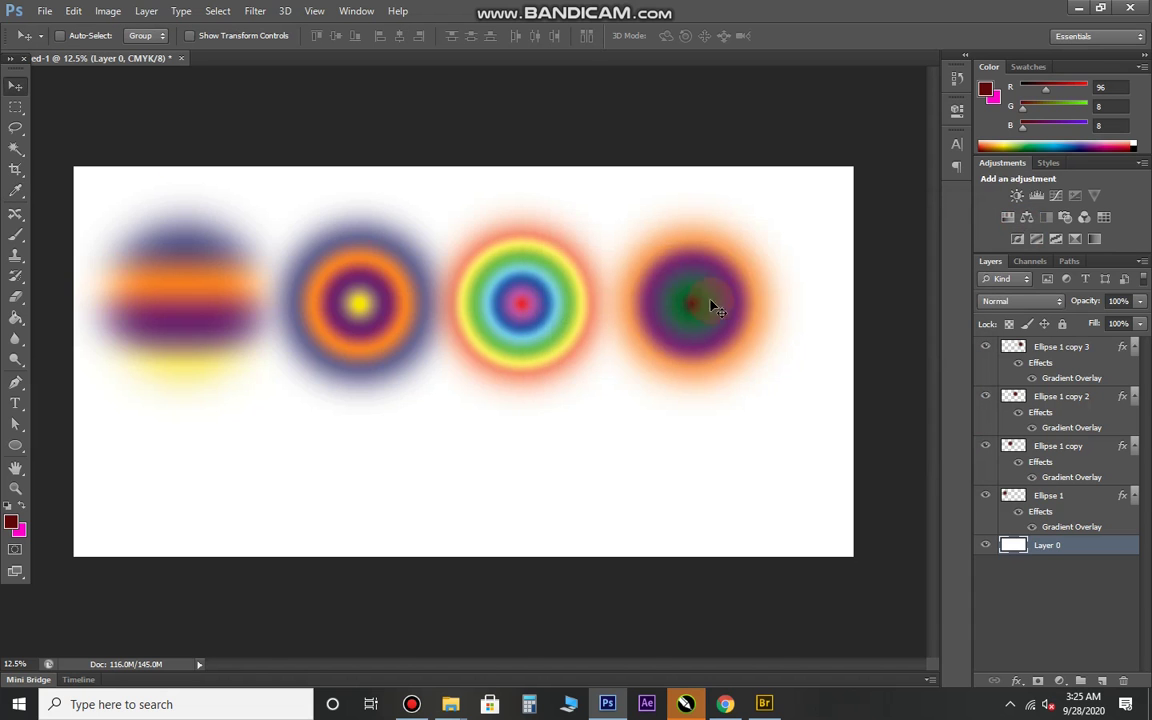
Drag the orange orb up-right, the blue-ringed orb to lower right, and the striped orb rightward.
click(1020, 365)
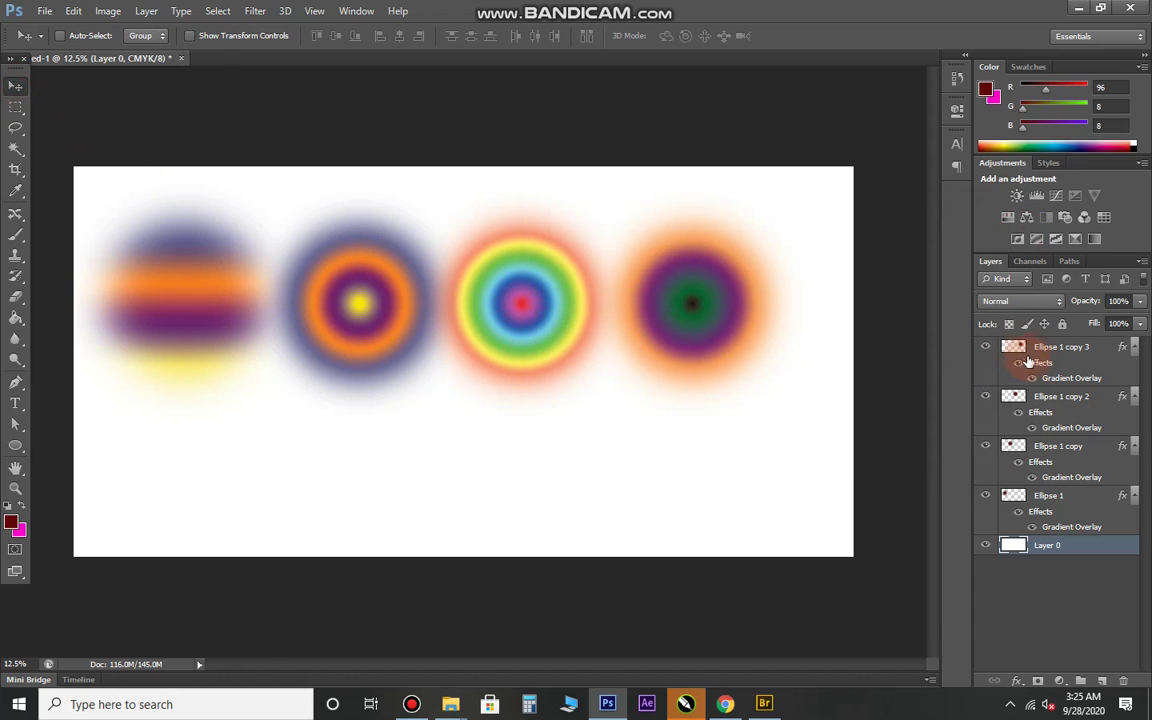
drag(655, 305, 698, 280)
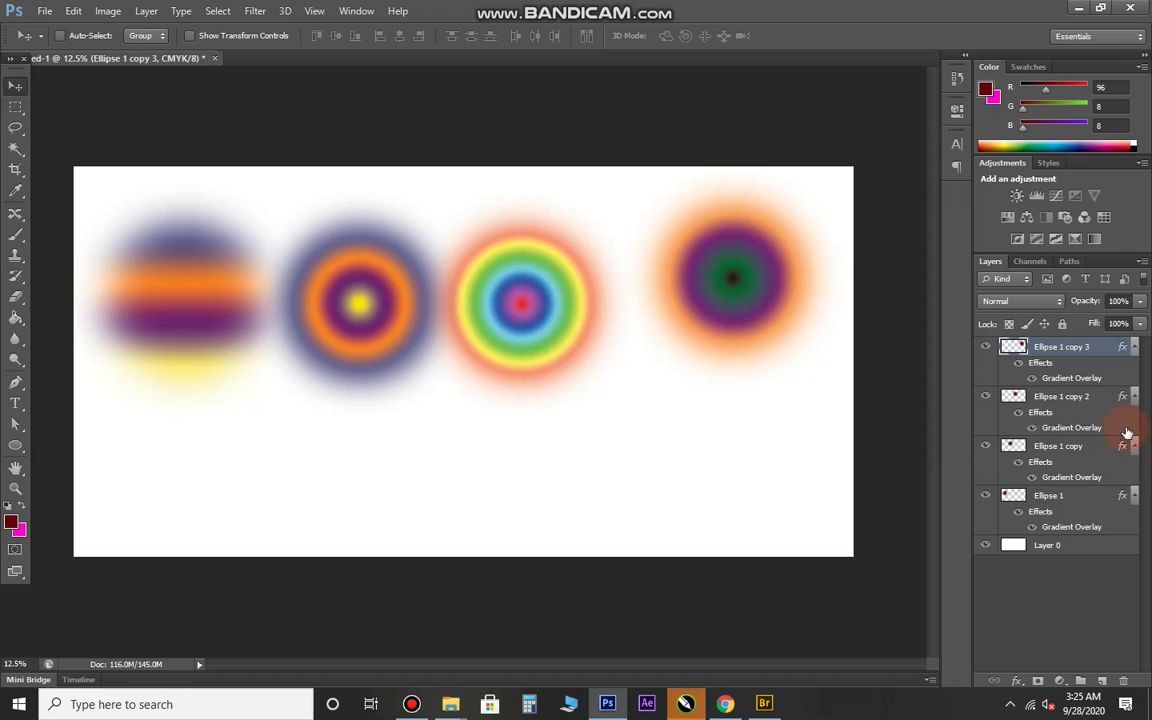
click(992, 398)
mouse_move(502, 318)
mouse_down()
mouse_move(509, 302)
mouse_move(901, 501)
mouse_up()
click(1044, 452)
click(1046, 496)
mouse_move(320, 361)
mouse_down()
mouse_move(434, 336)
mouse_move(430, 346)
mouse_up()
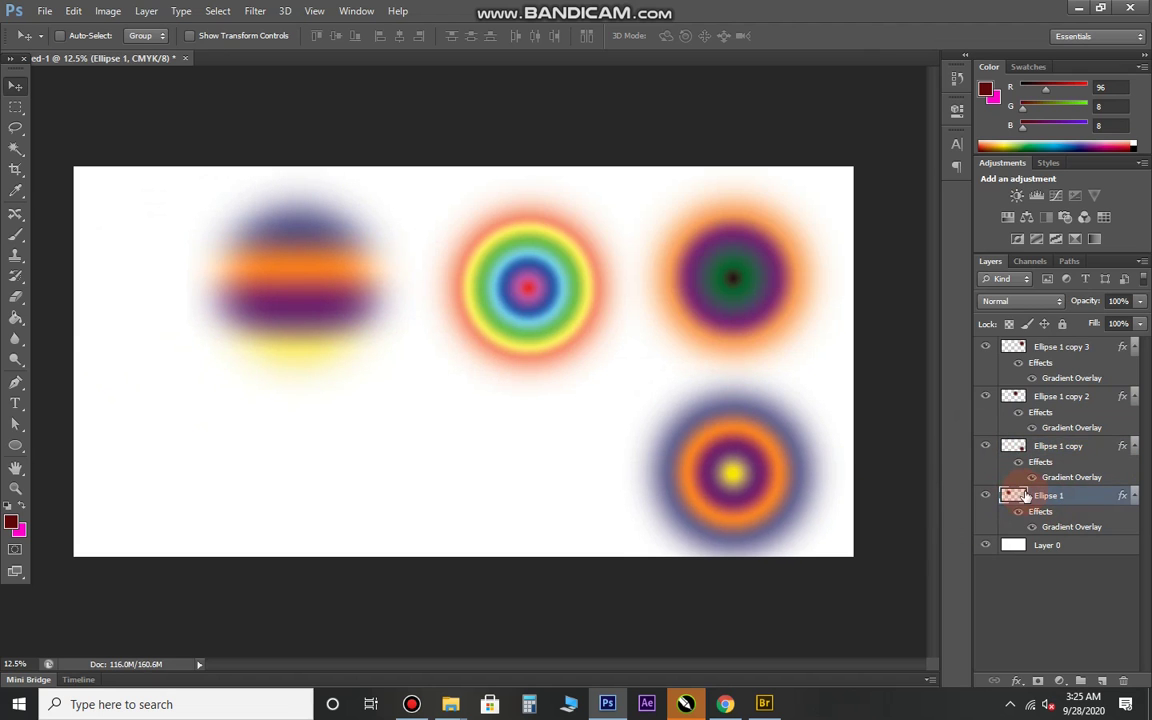